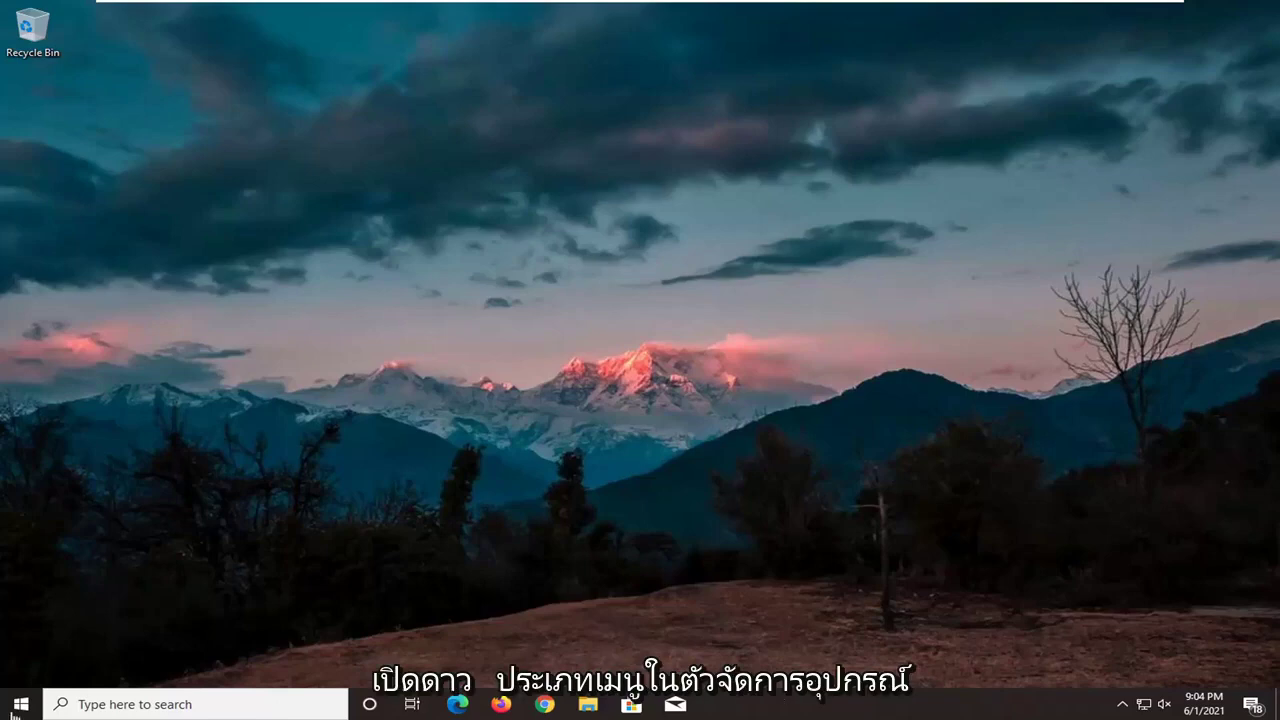
Find Device Manager through the Start search and open it.
click(18, 706)
text(devi)
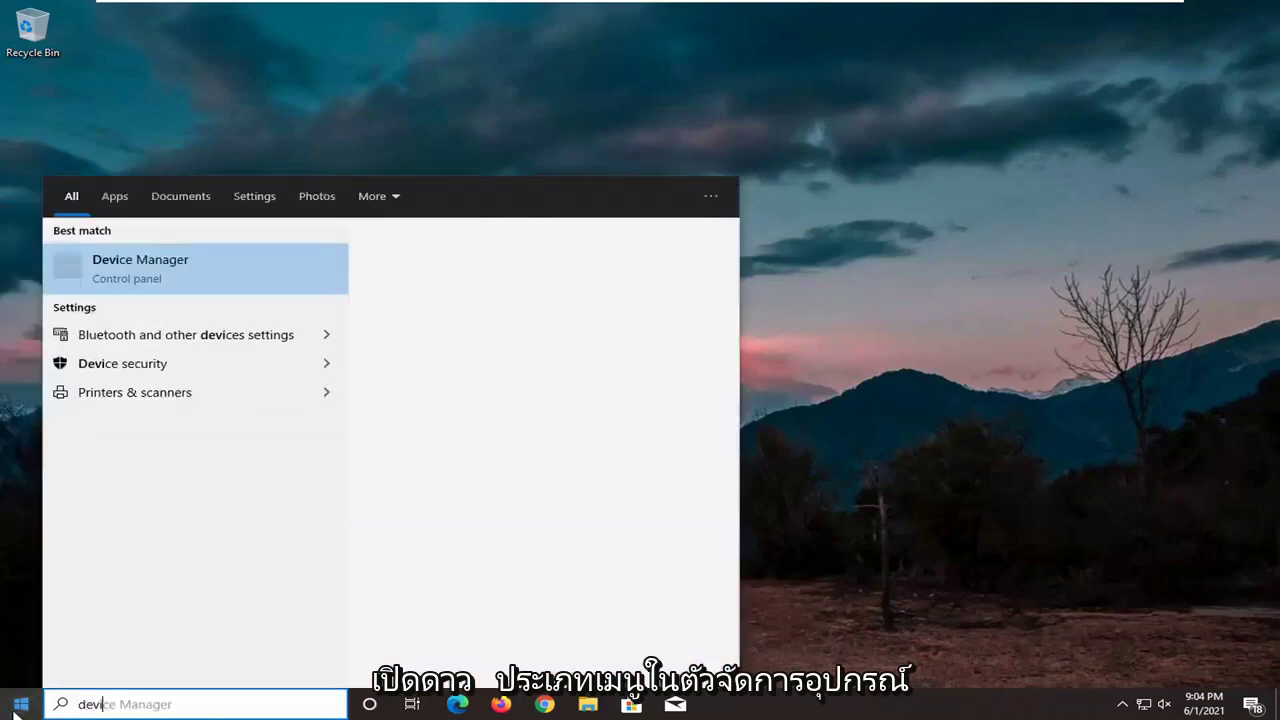
text(ce manager)
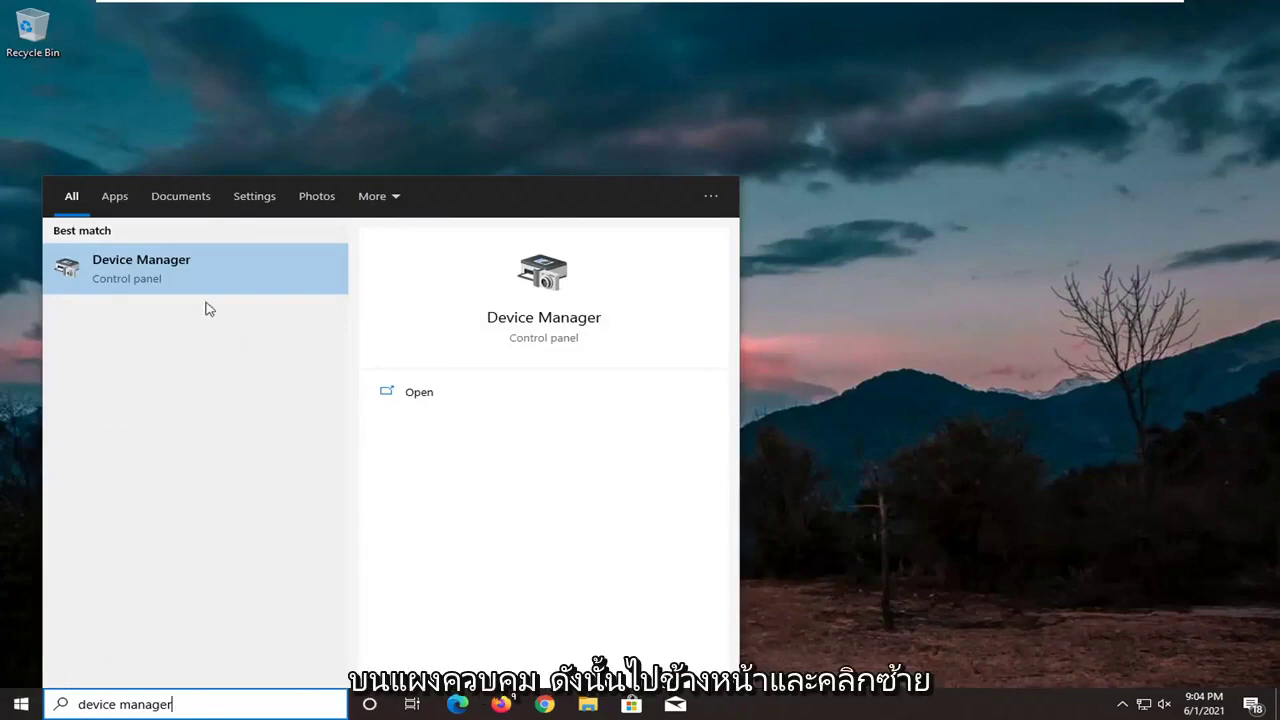
click(183, 272)
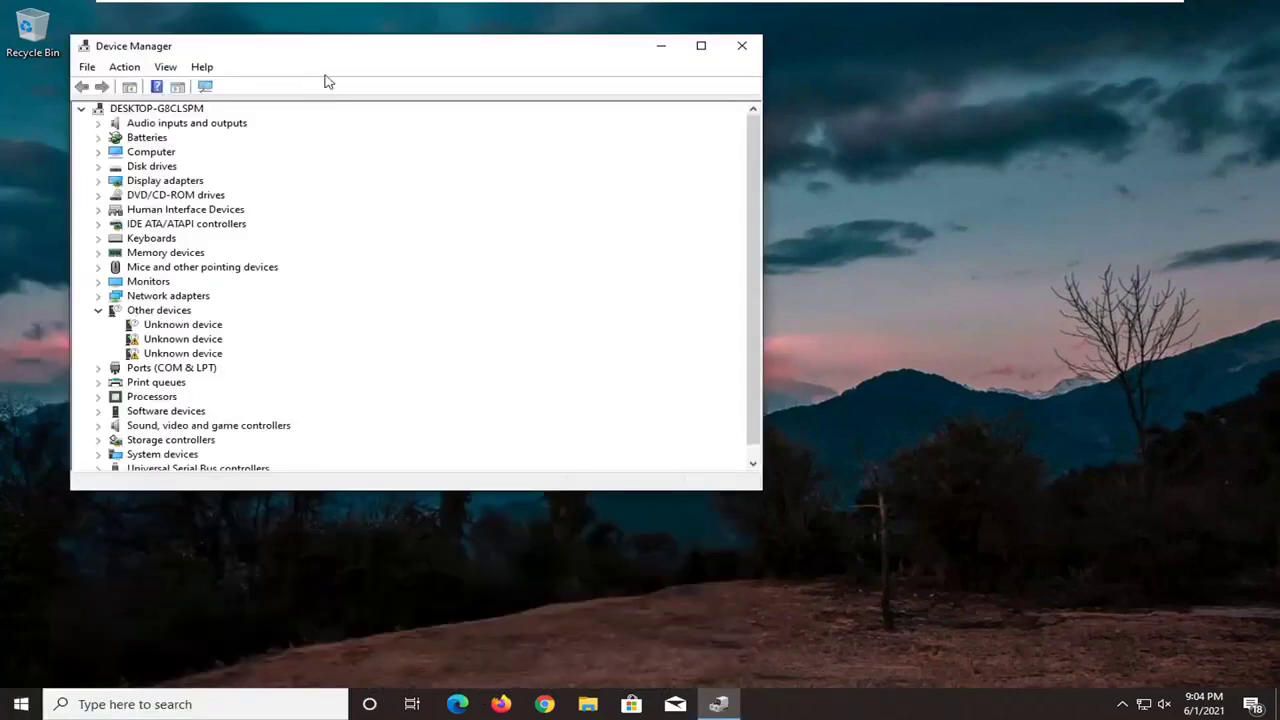
drag(335, 57, 510, 93)
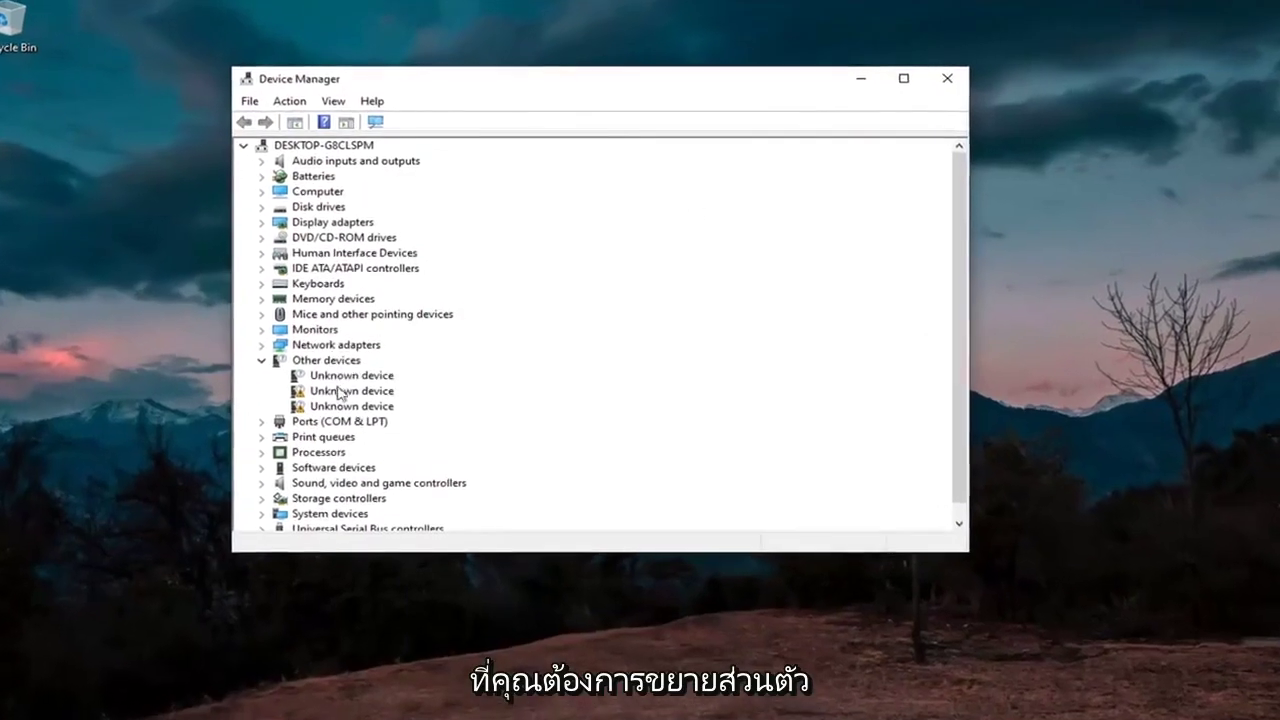
Expand Universal Serial Bus controllers and select the Standard USB 3.1 eXtensible Host Controller.
scroll(338, 392, down, 1)
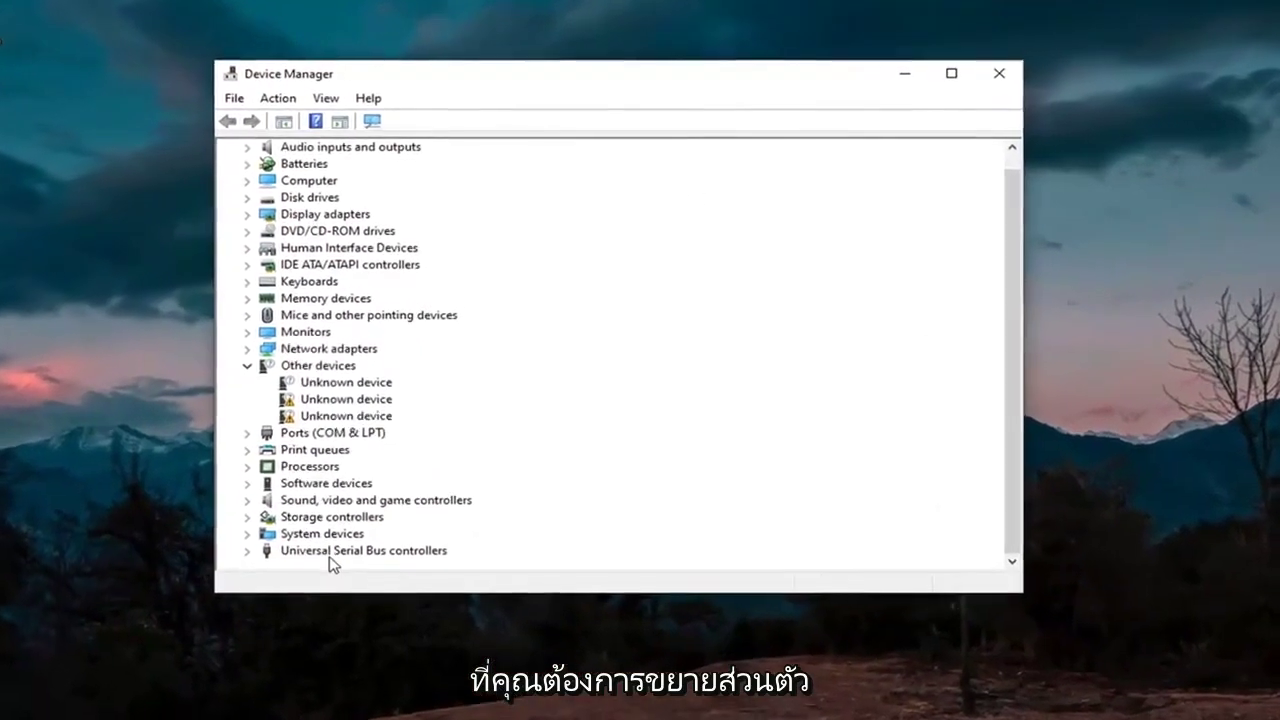
click(324, 518)
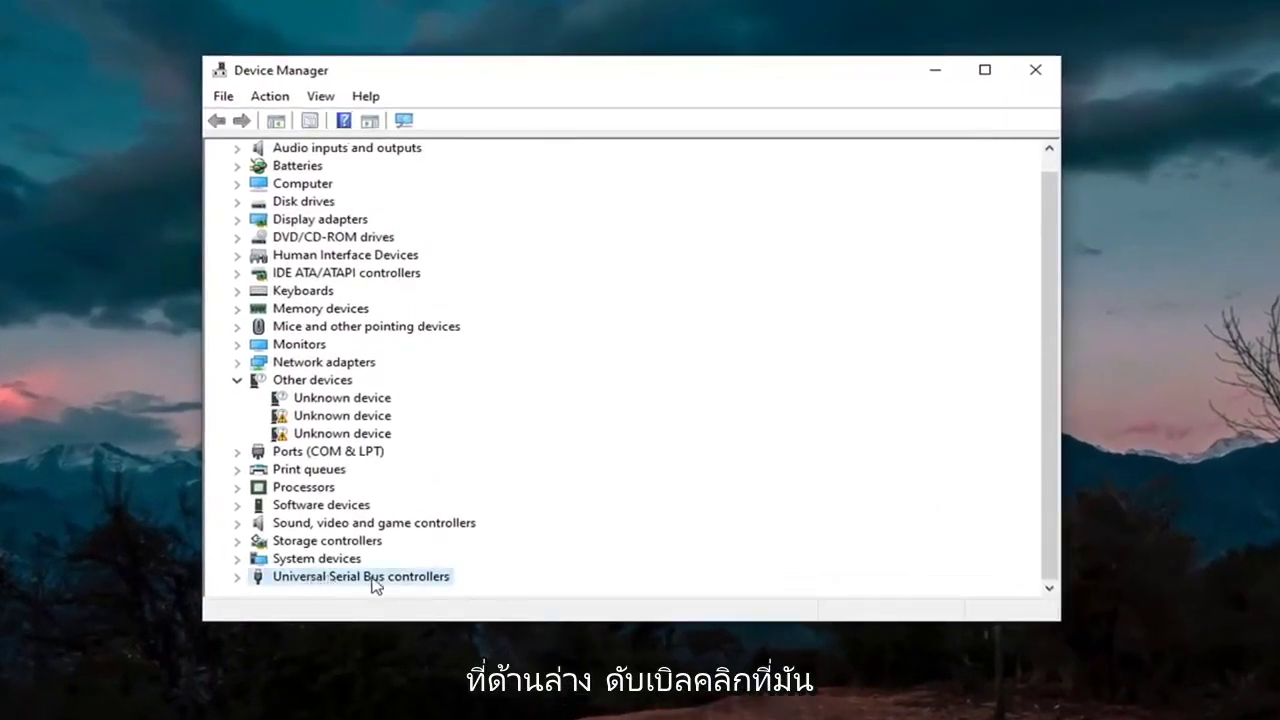
double_click(338, 578)
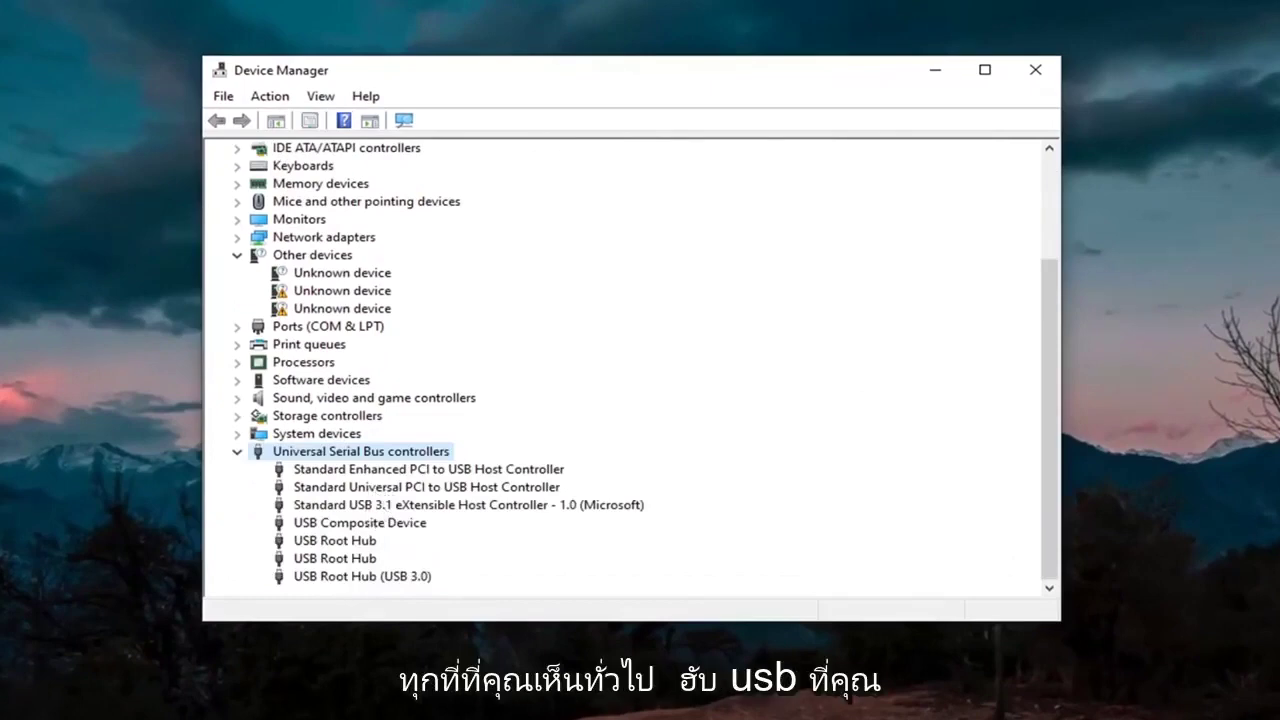
click(360, 522)
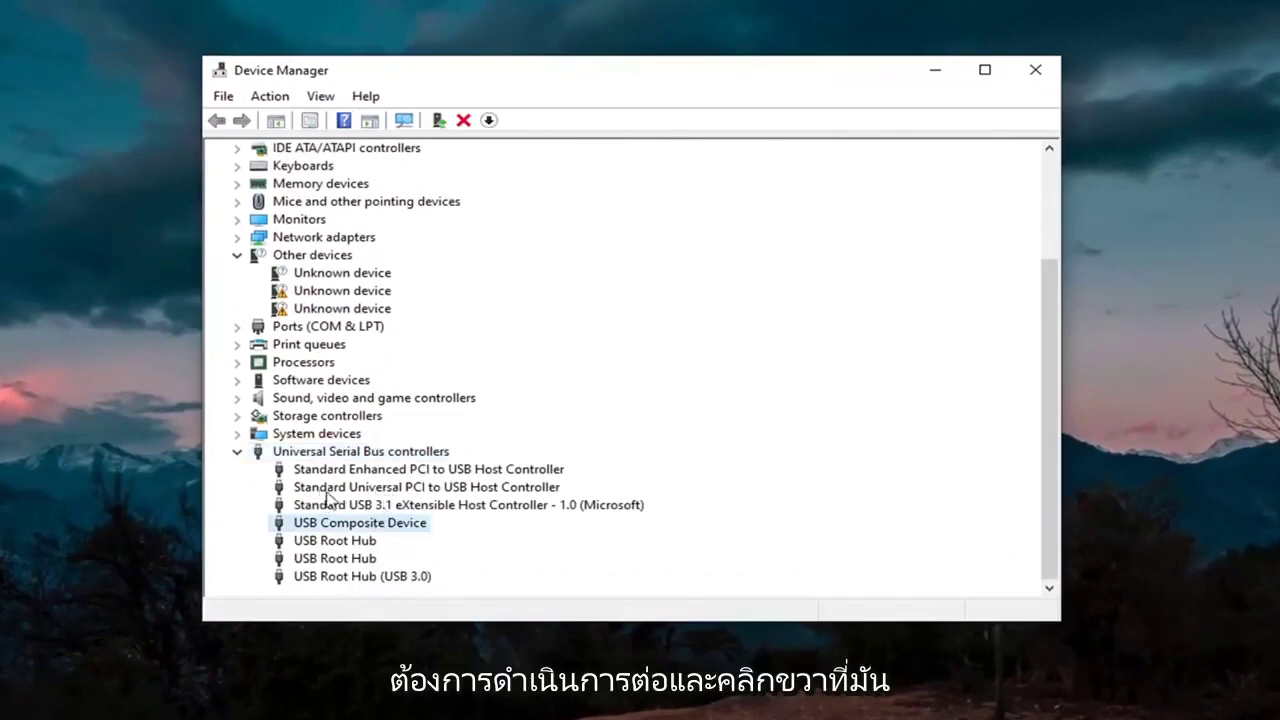
click(400, 505)
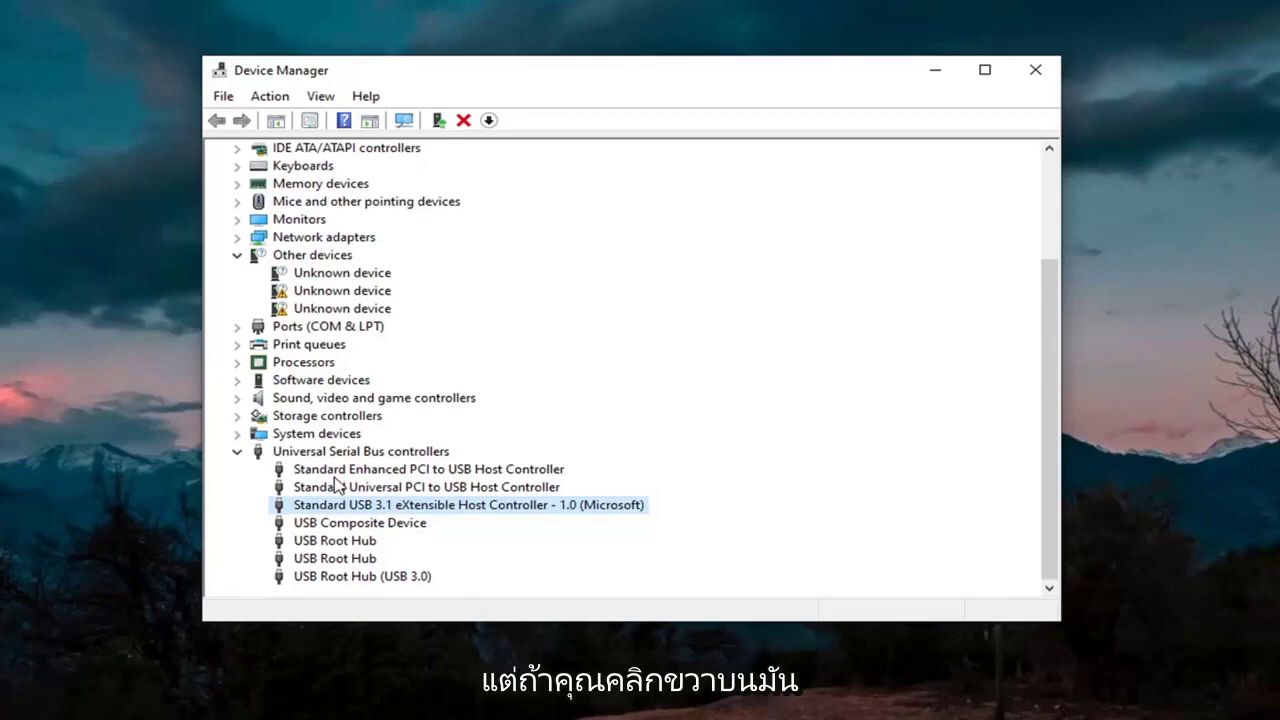
Reinstall the USB 3.1 controller with the USB xHCI Compliant Host Controller driver from the local list.
right_click(341, 508)
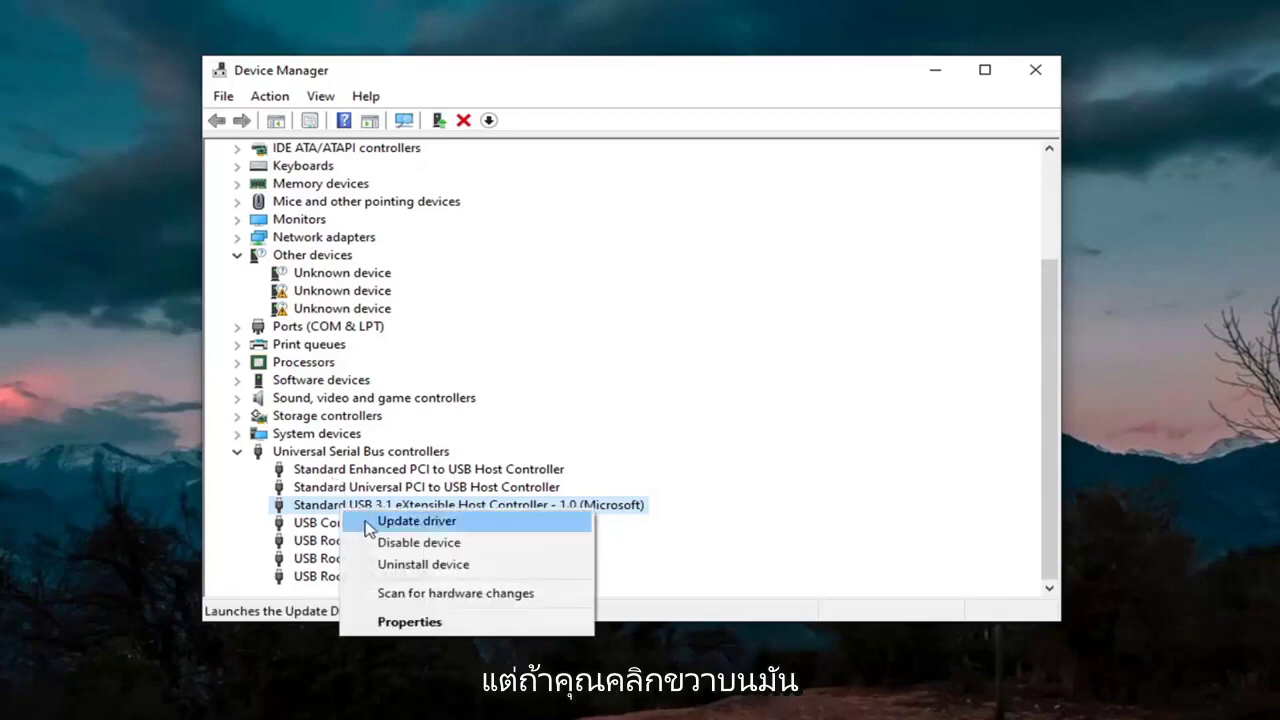
click(394, 526)
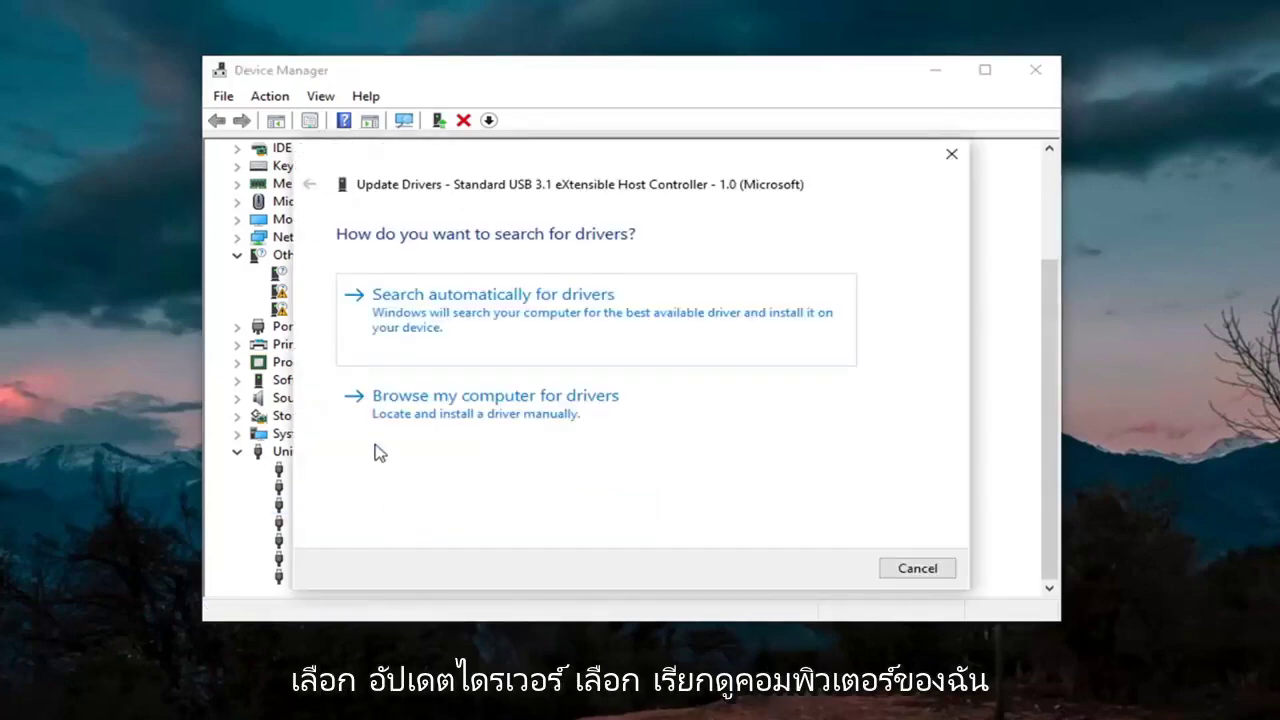
click(510, 417)
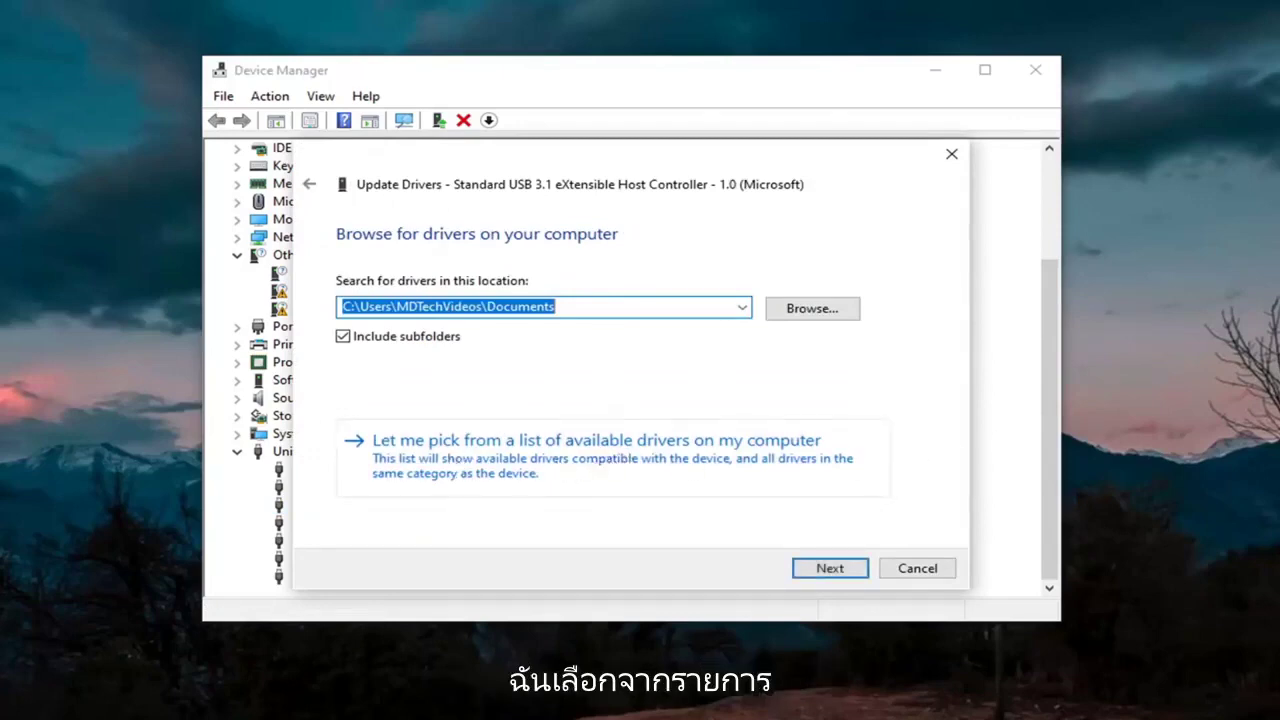
click(590, 466)
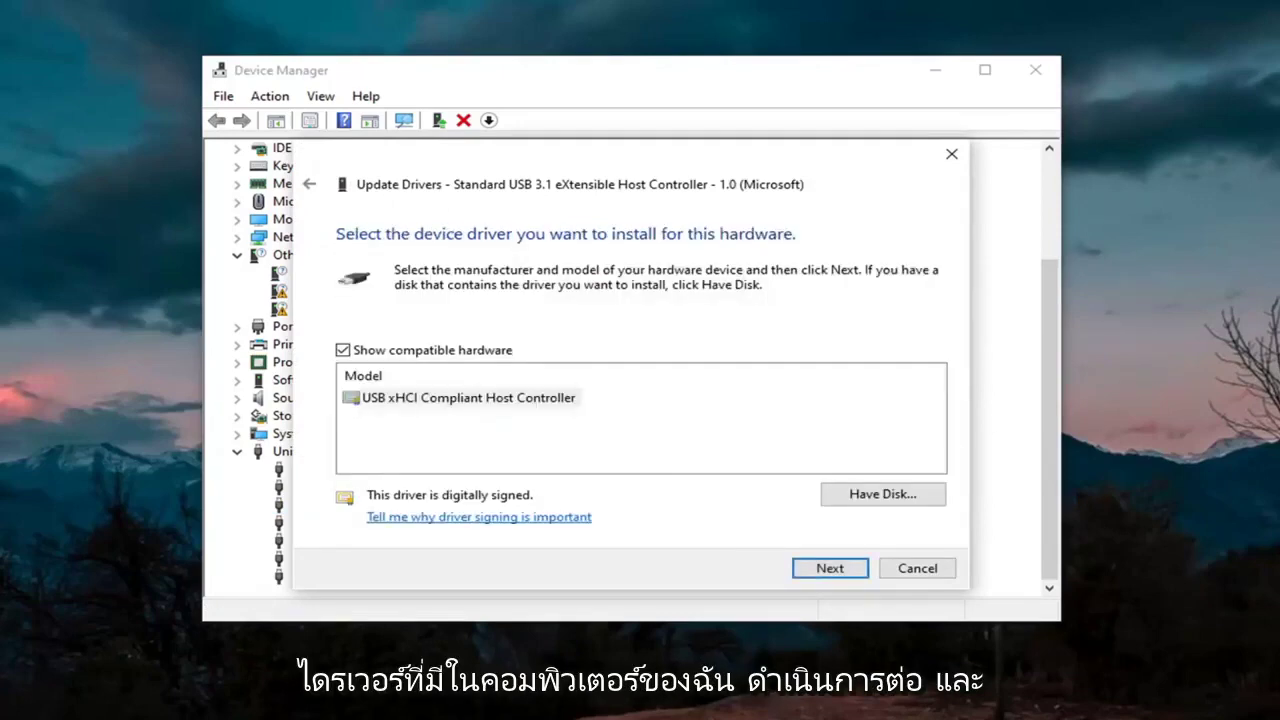
click(829, 567)
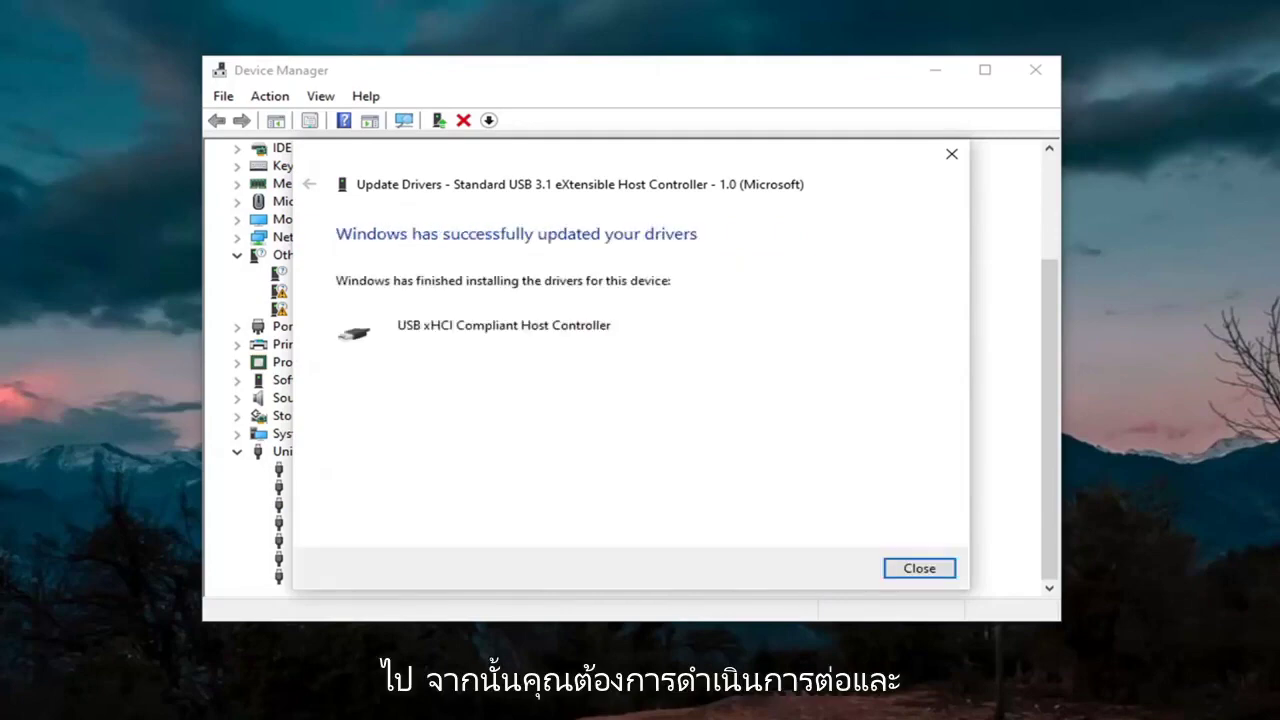
click(914, 569)
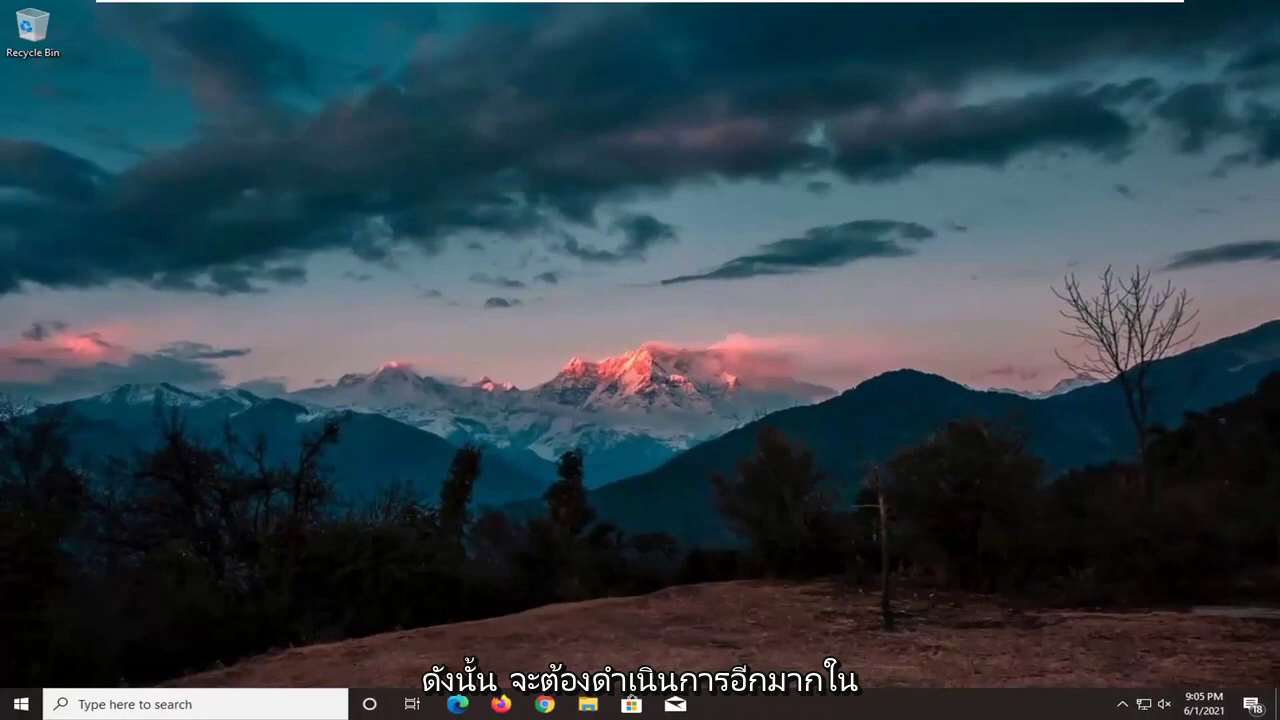
In File Explorer's This PC, start the error check from Local Disk (C:) Properties > Tools.
click(588, 703)
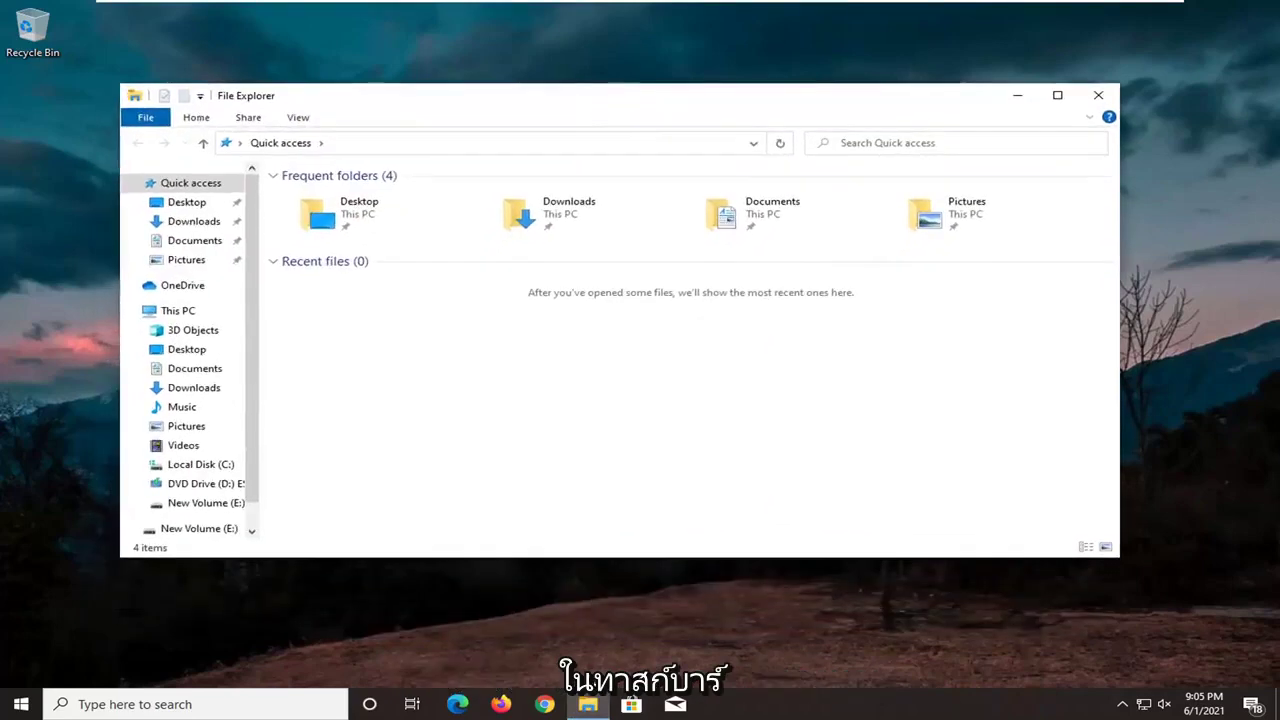
click(178, 311)
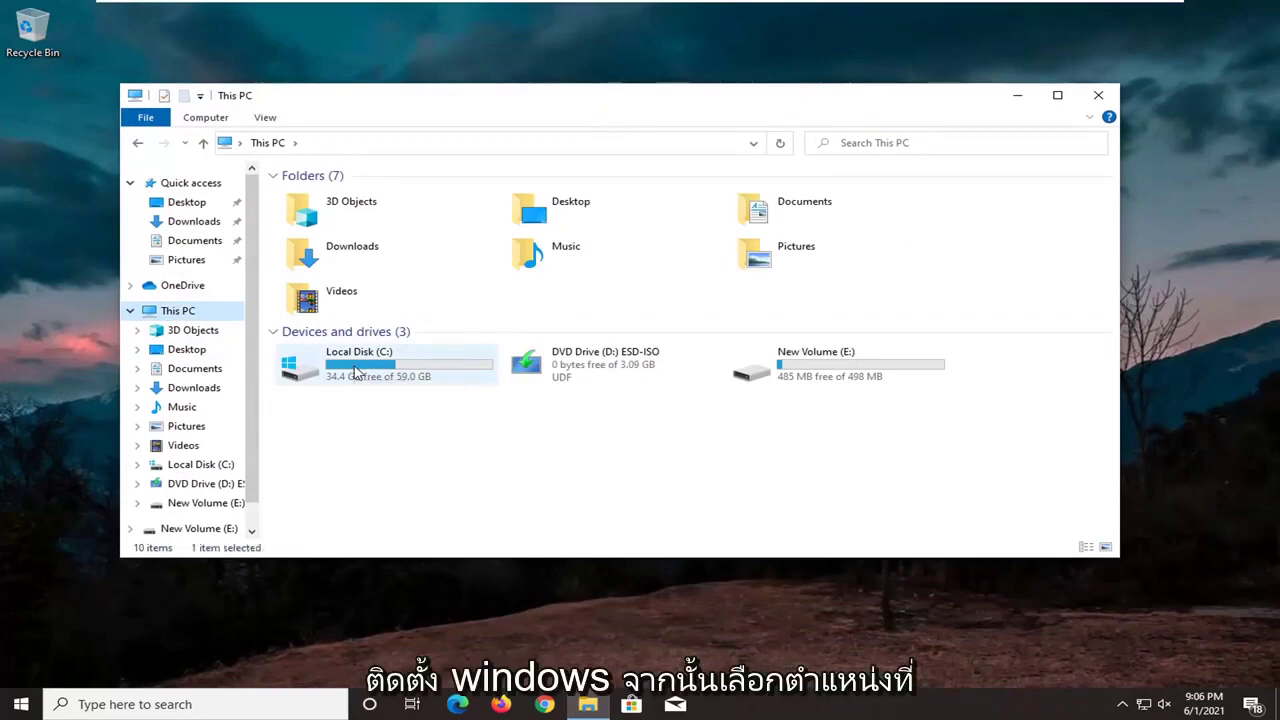
right_click(357, 372)
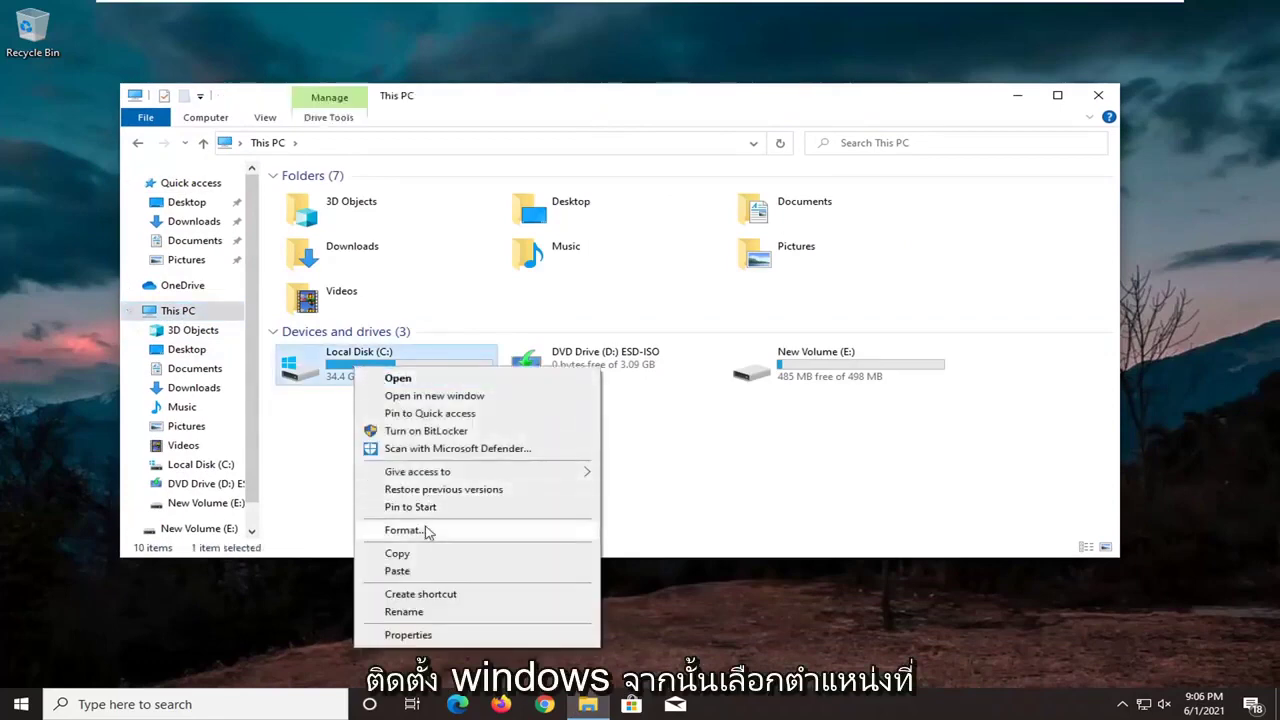
click(424, 637)
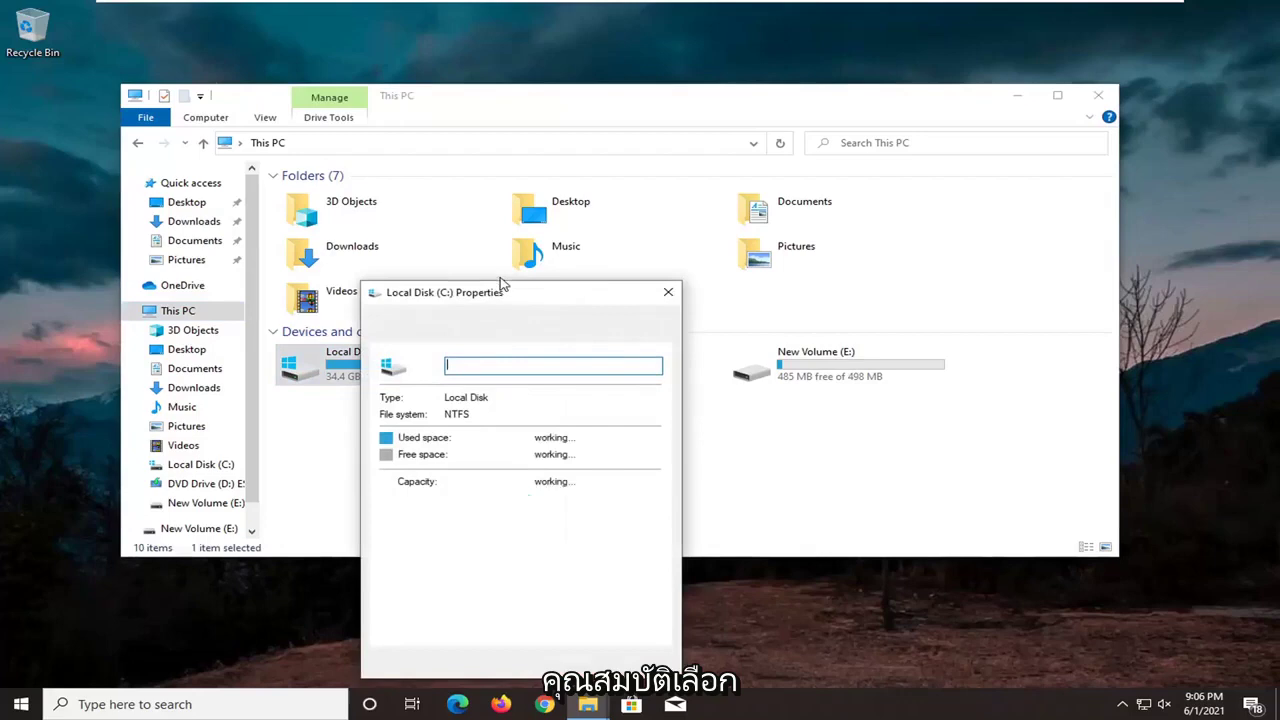
drag(436, 295, 575, 139)
click(551, 178)
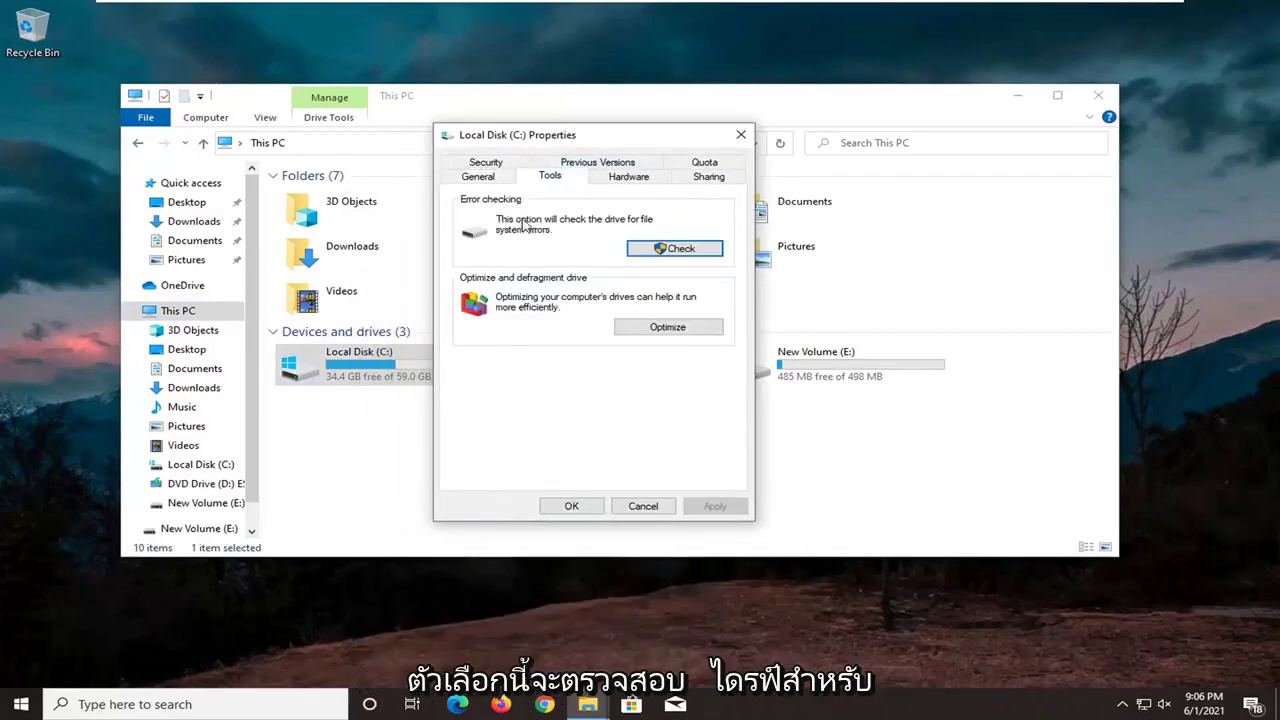
click(629, 249)
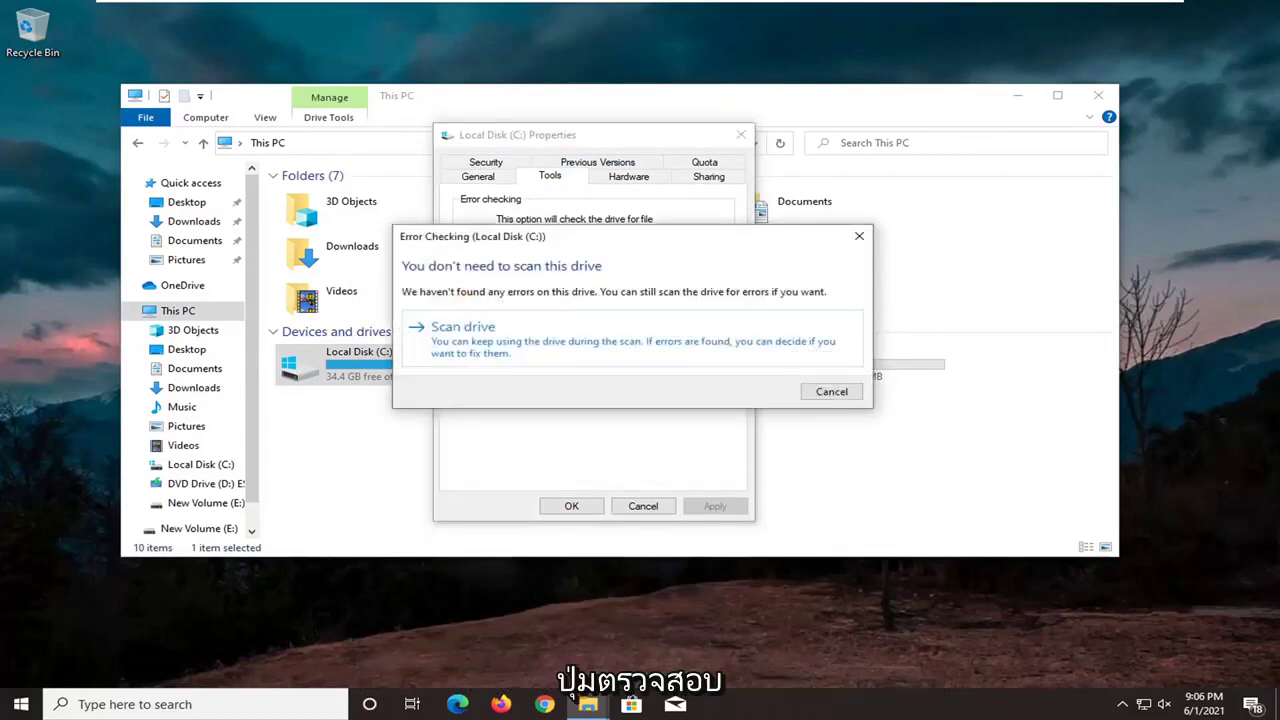
Scan Local Disk (C:) for errors and wait for the scan to finish.
click(520, 343)
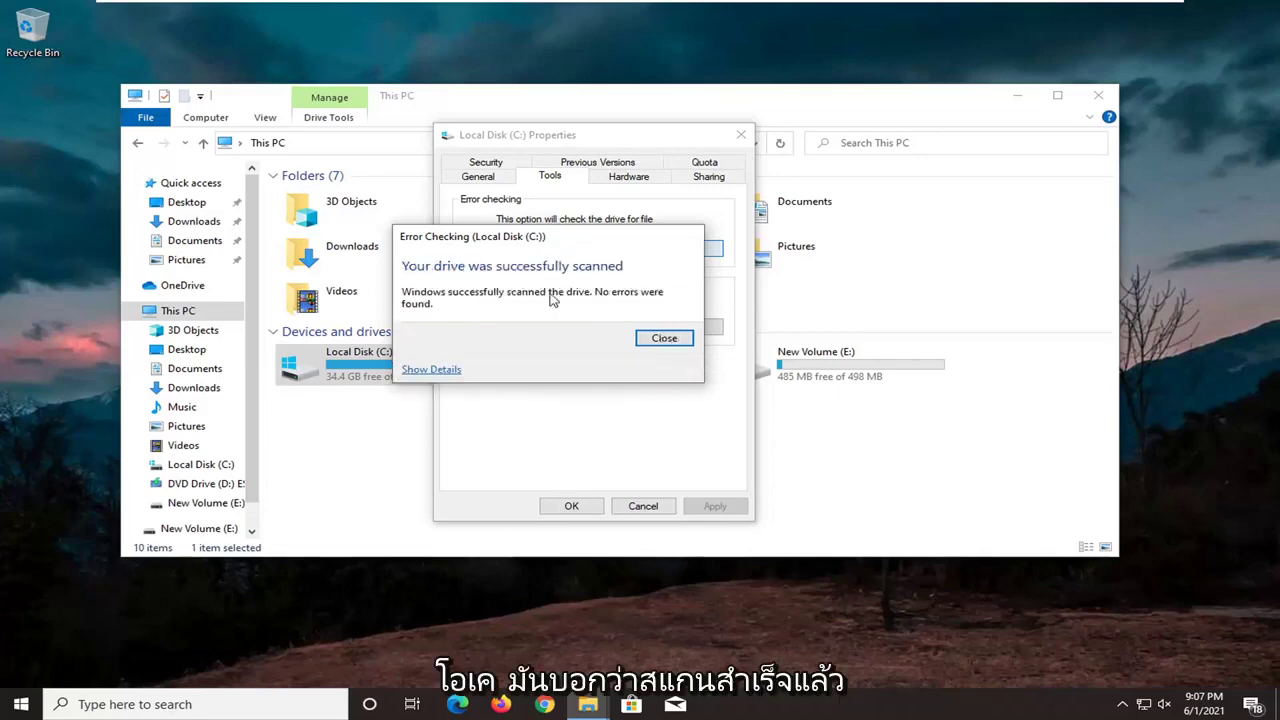
Close the scan result, drive properties and File Explorer, then search Start for 'device manager'.
click(662, 339)
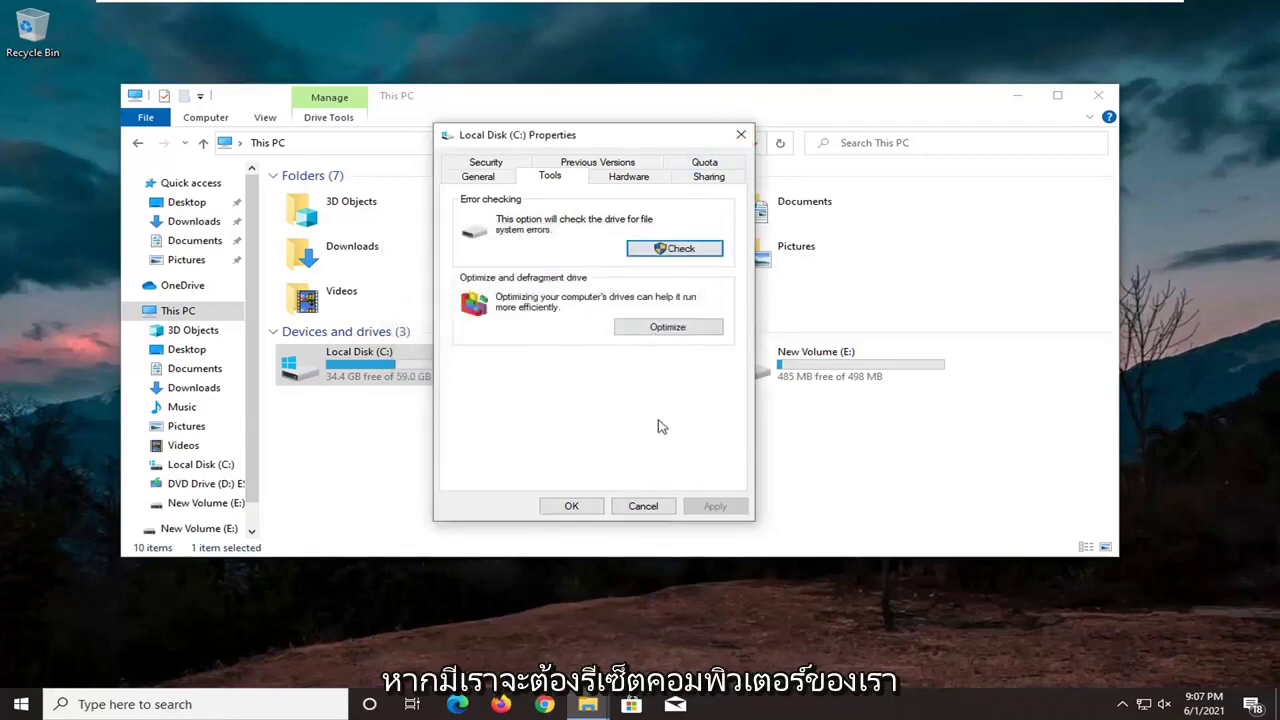
click(571, 506)
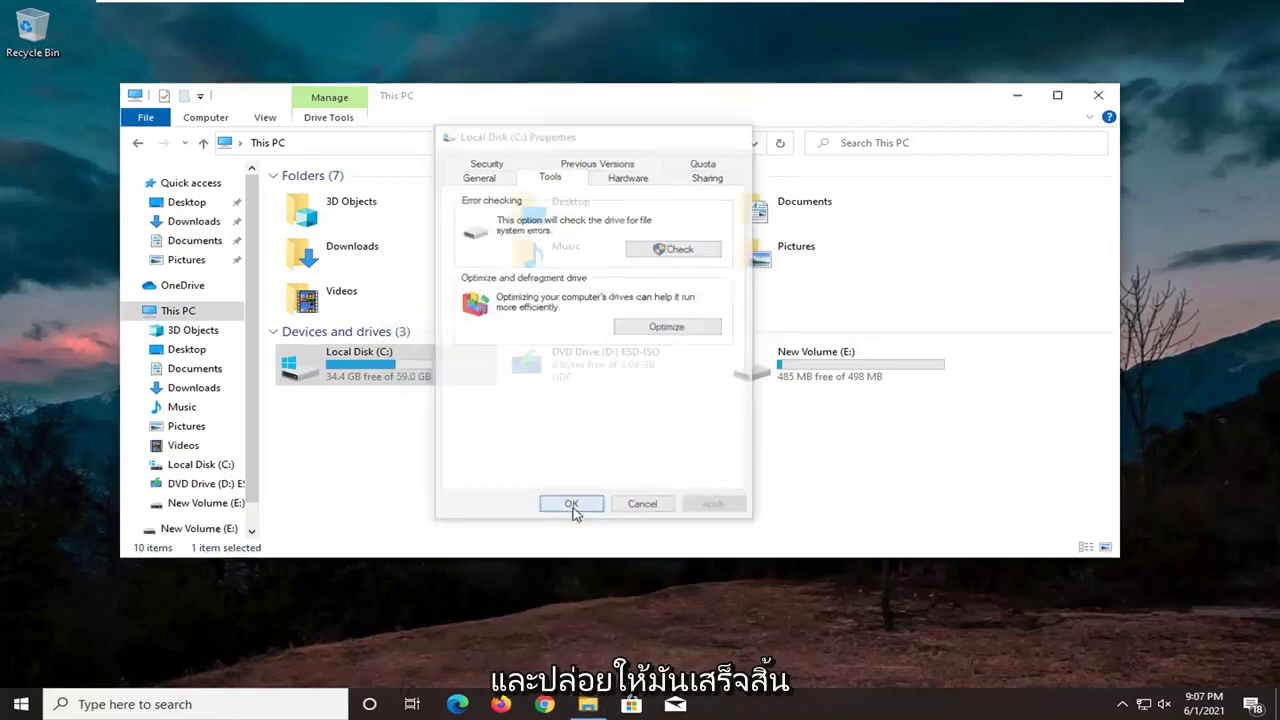
click(1100, 100)
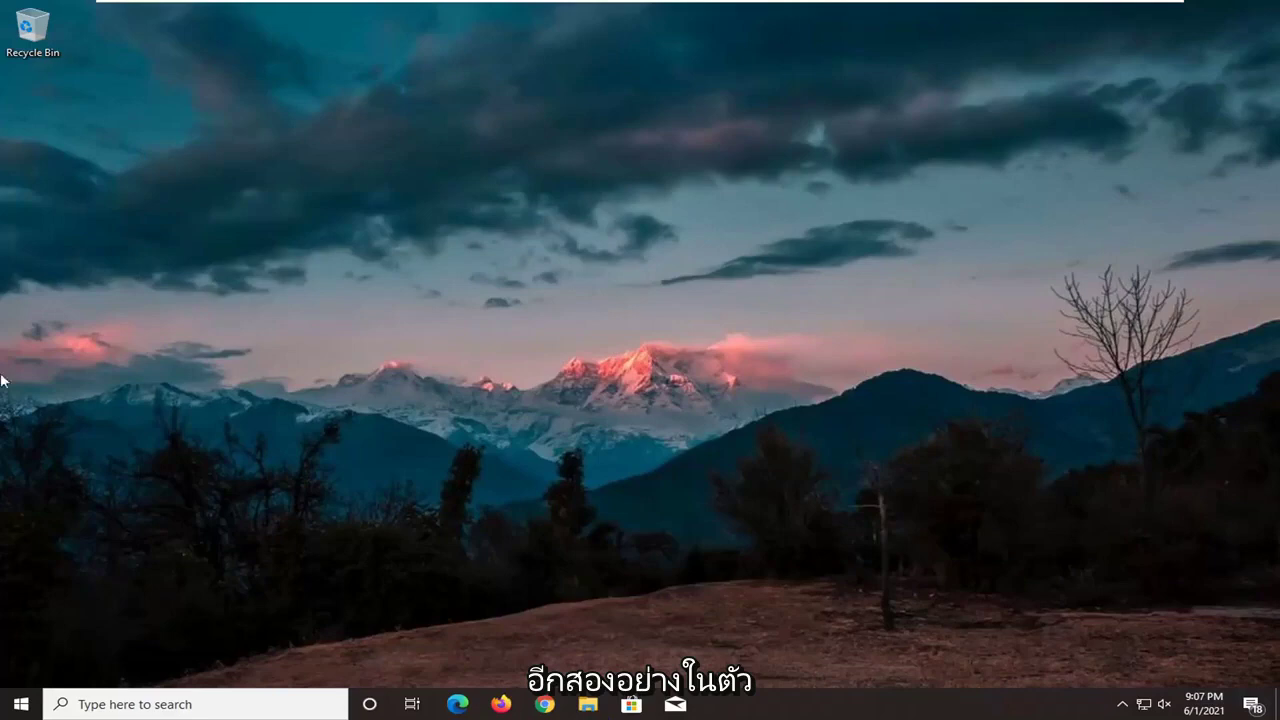
click(20, 704)
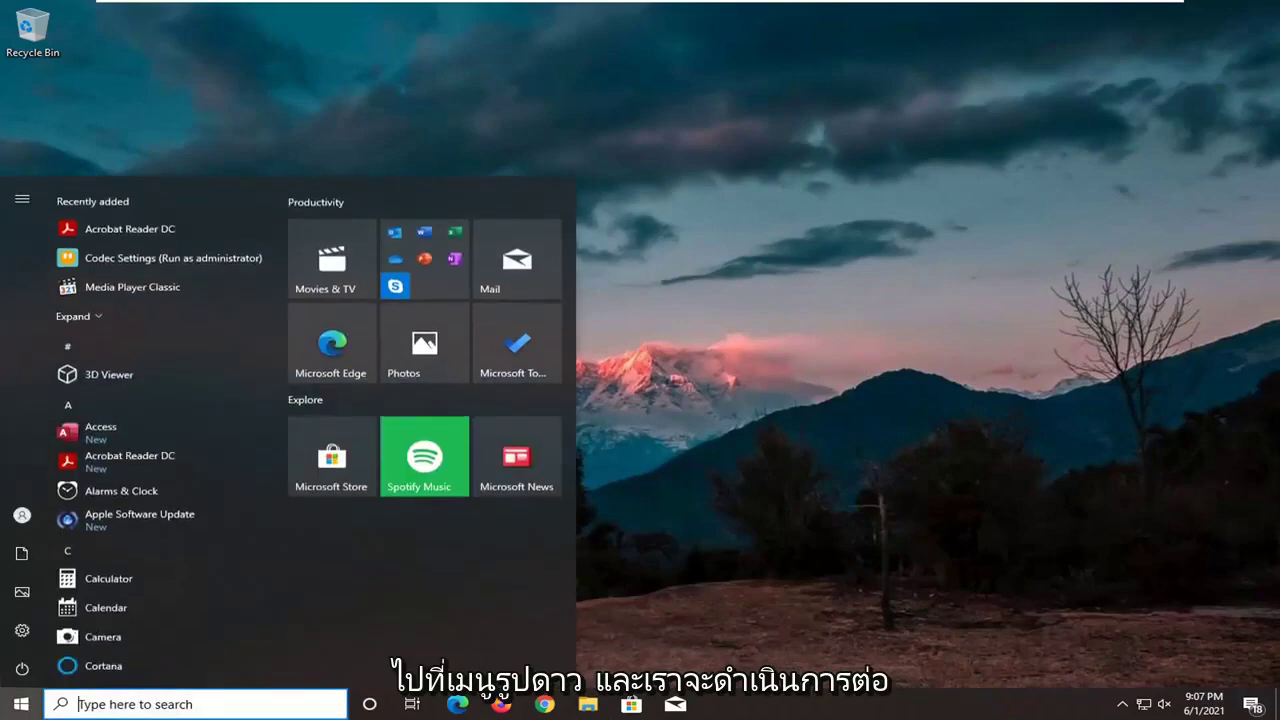
text(device)
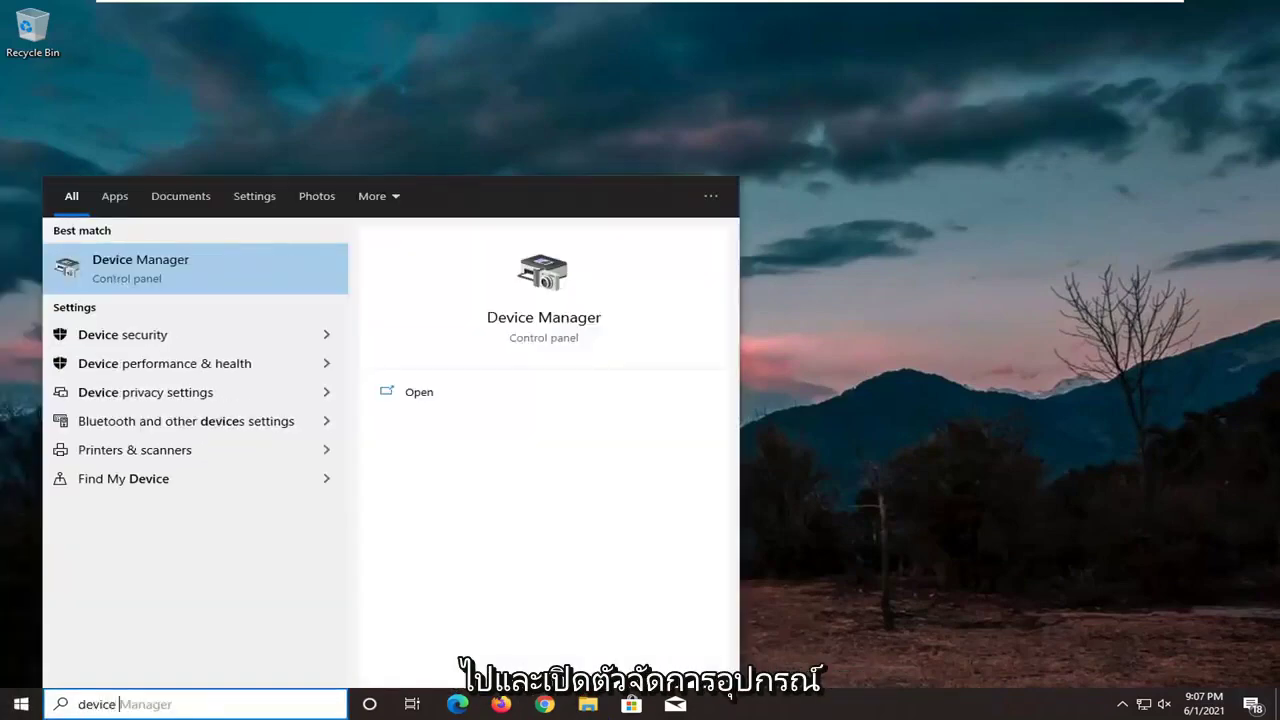
text( manager)
Launch Device Manager and view the VMware SVGA 3D driver details (version 8.17.1.1, 5/18/2020).
key(Return)
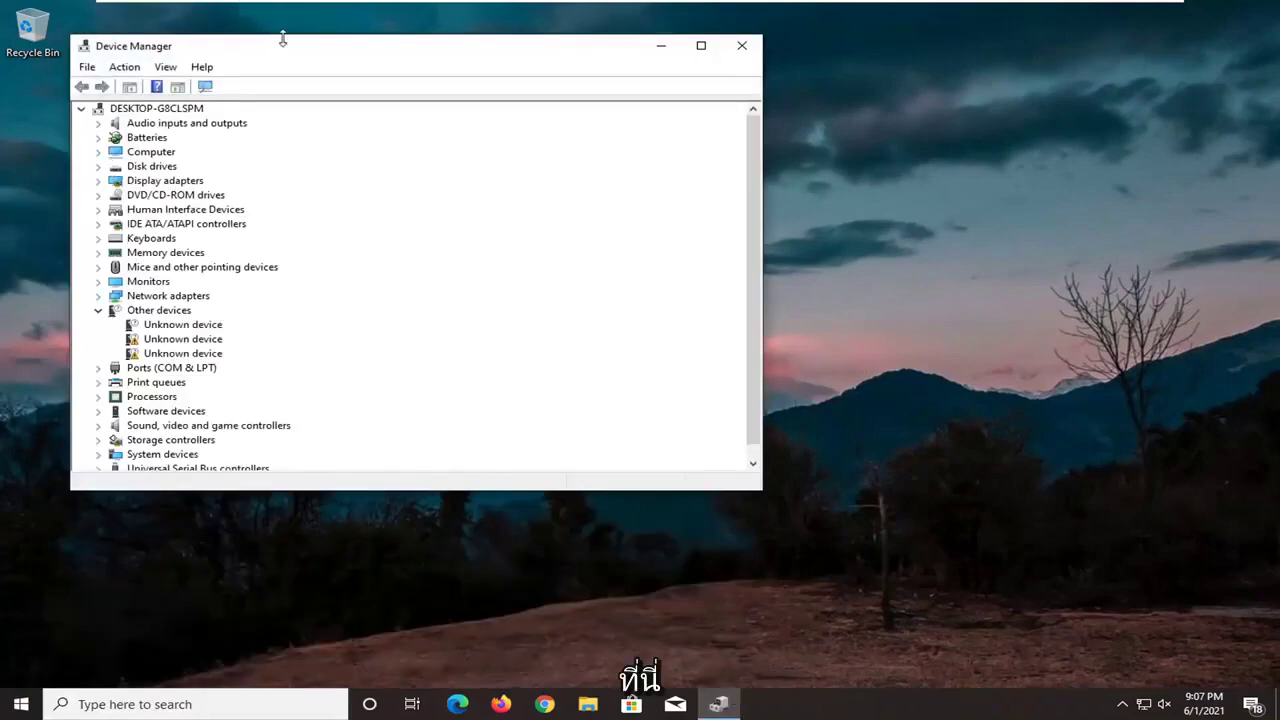
drag(360, 42, 426, 50)
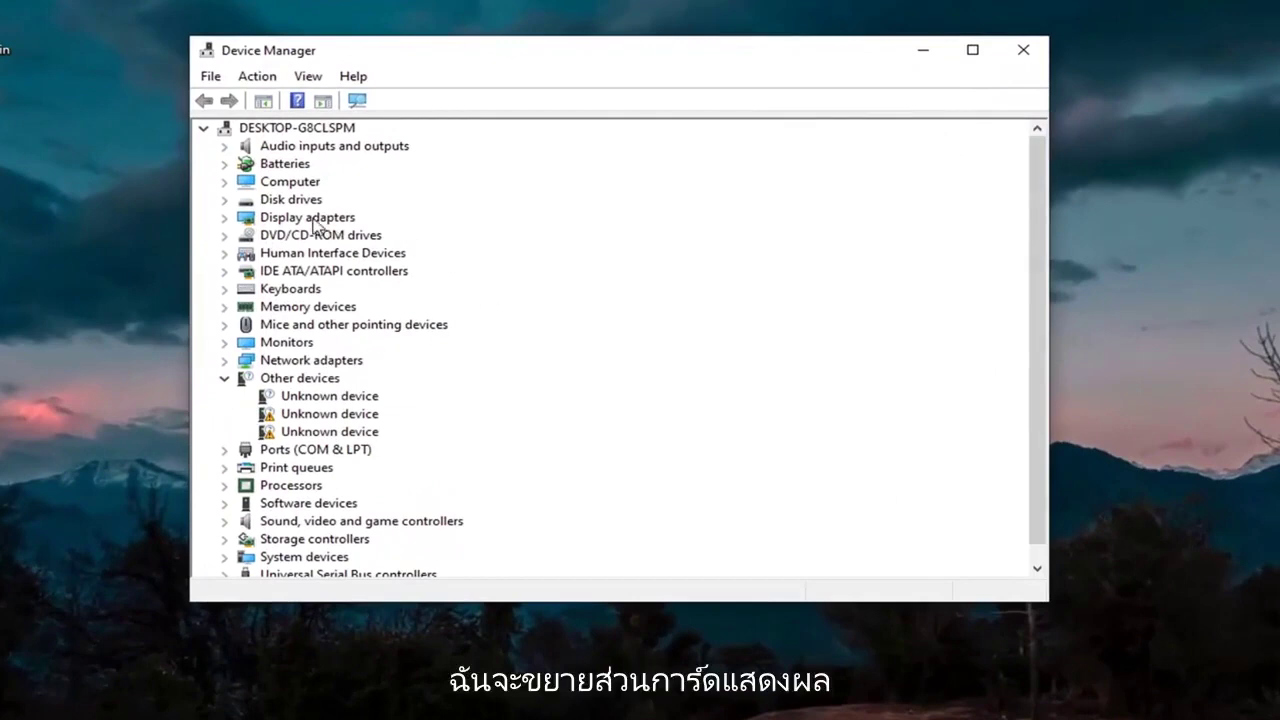
double_click(310, 220)
right_click(298, 238)
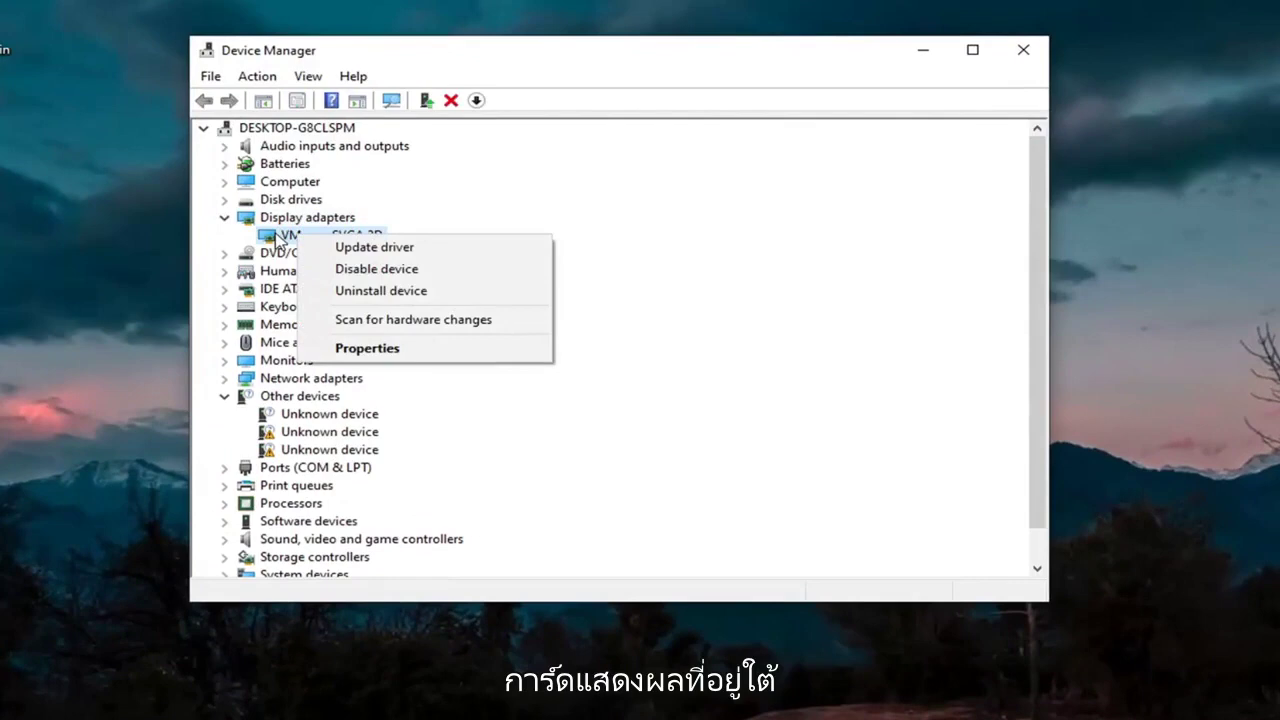
click(345, 348)
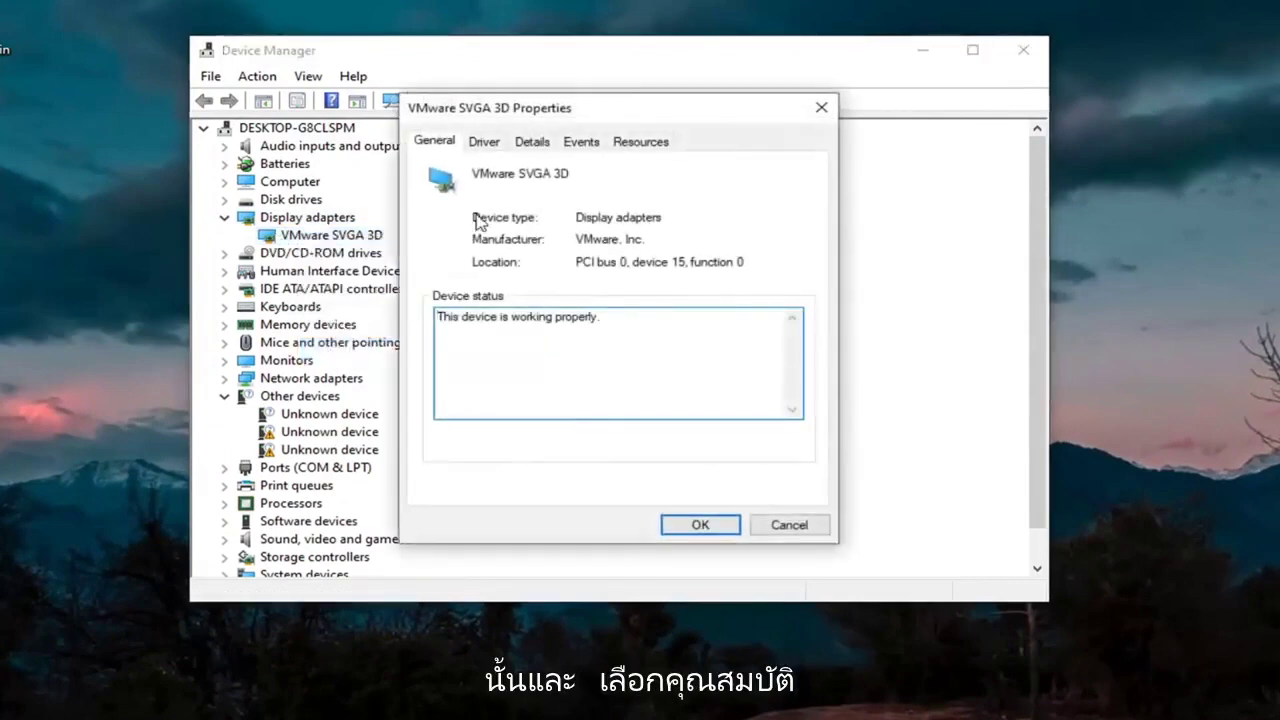
click(484, 143)
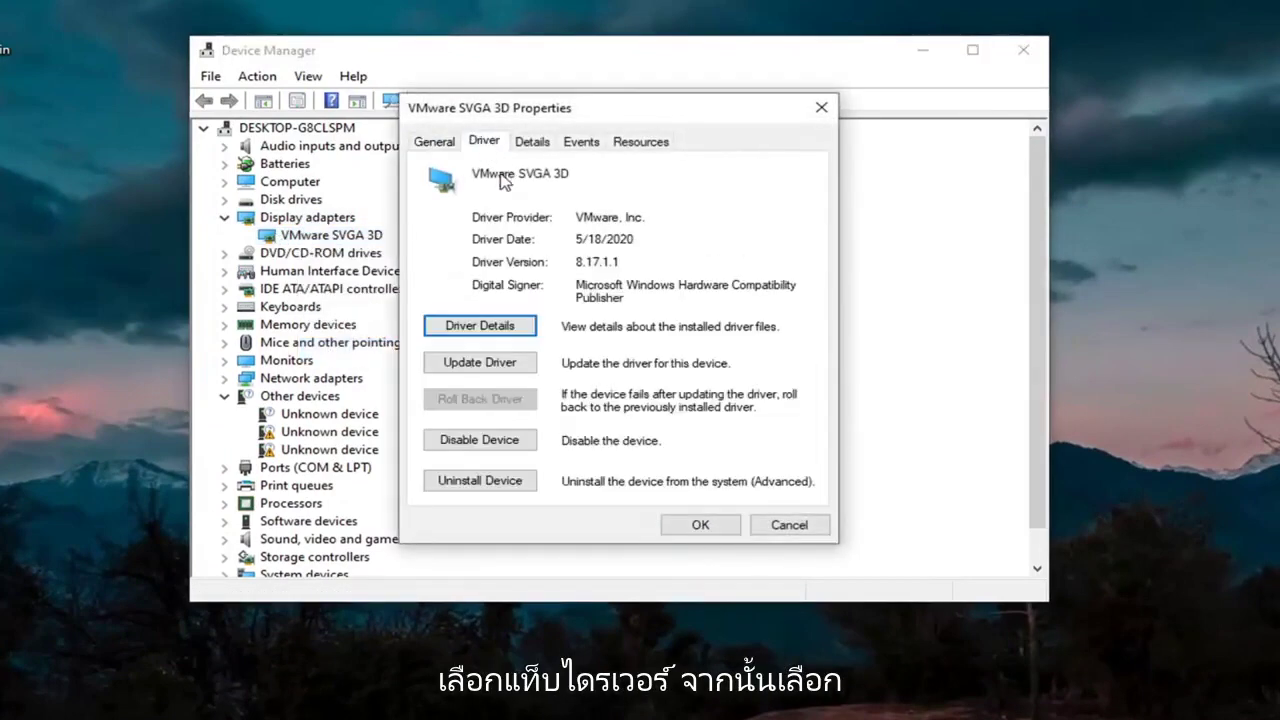
Reinstall the VMware SVGA 3D driver by picking it from the drivers on this computer.
click(484, 364)
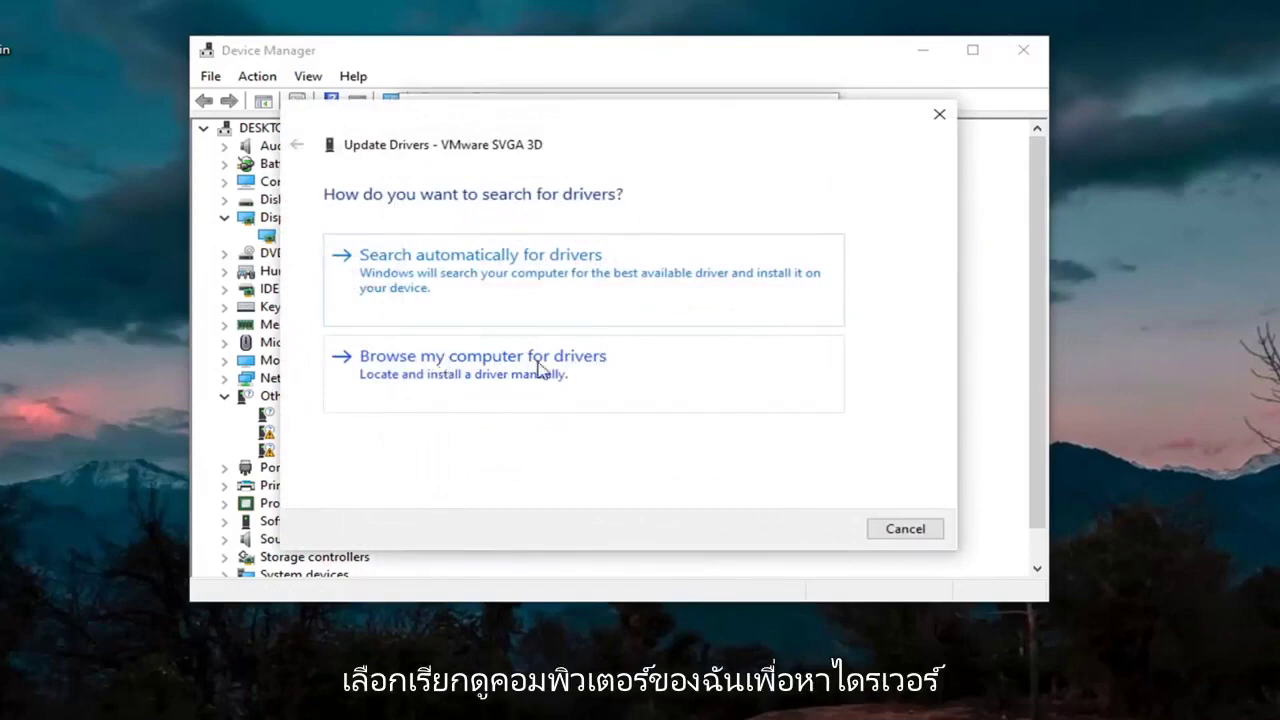
click(543, 362)
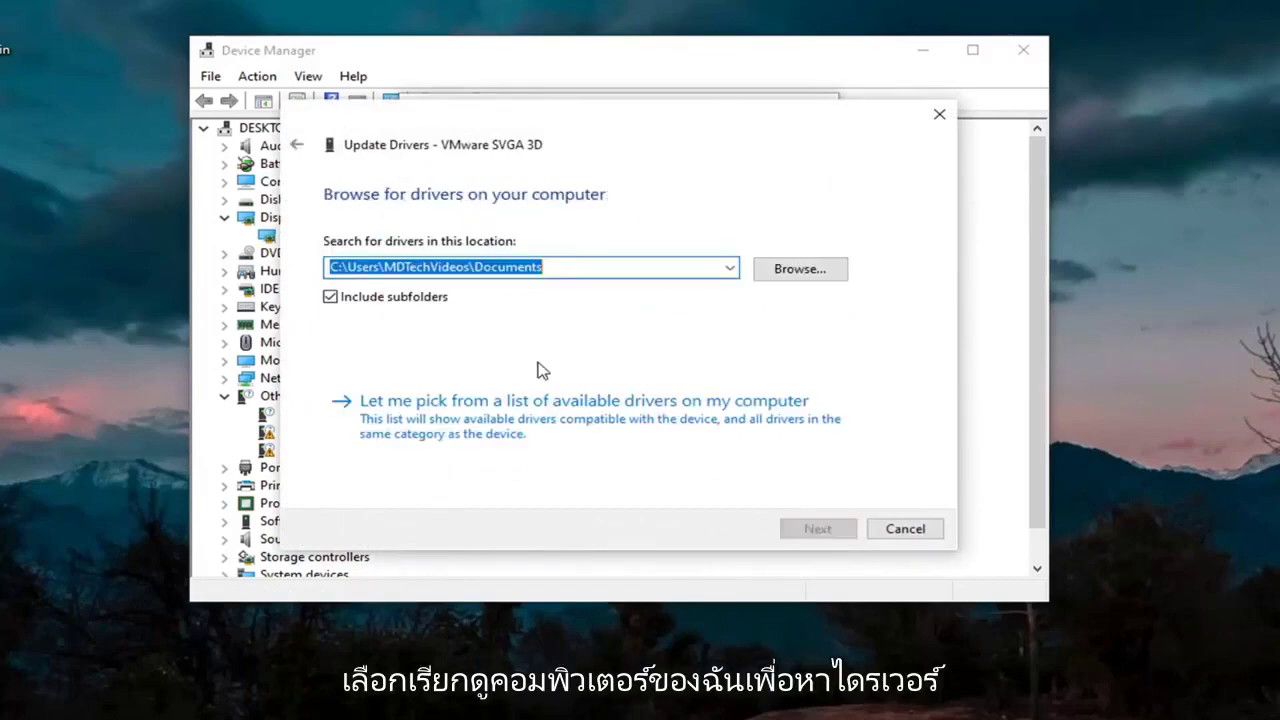
click(509, 437)
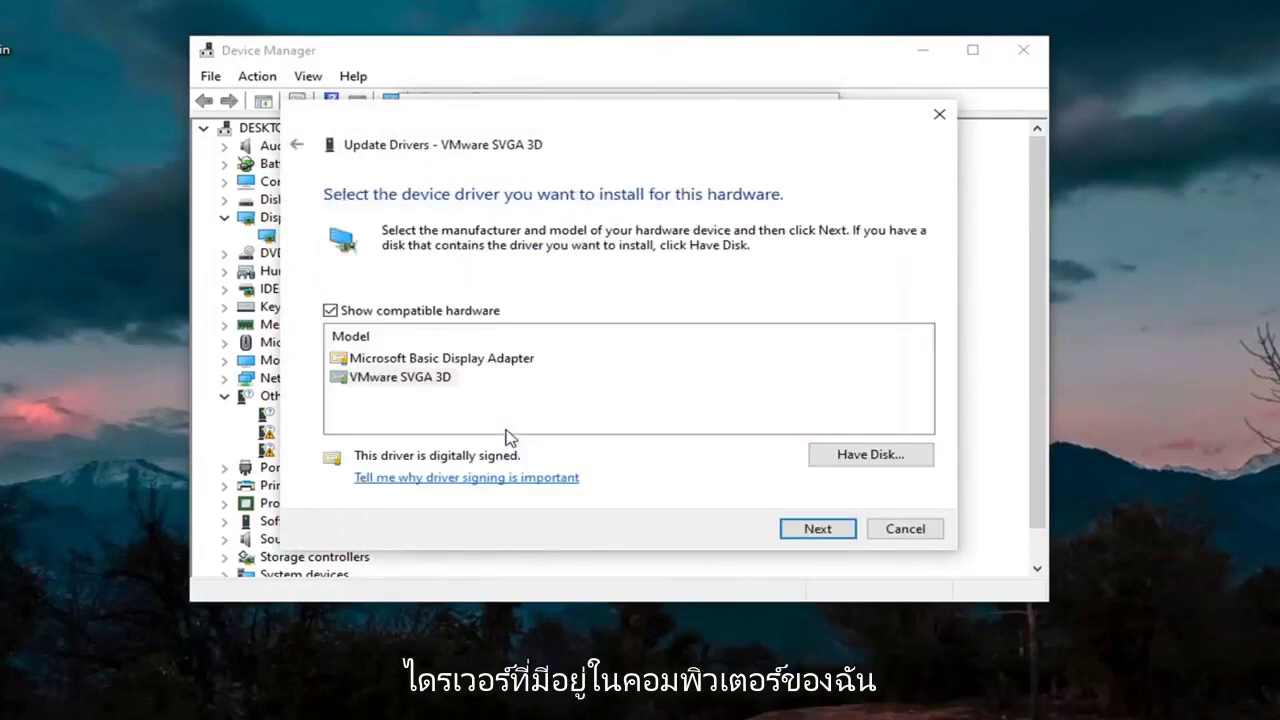
click(398, 384)
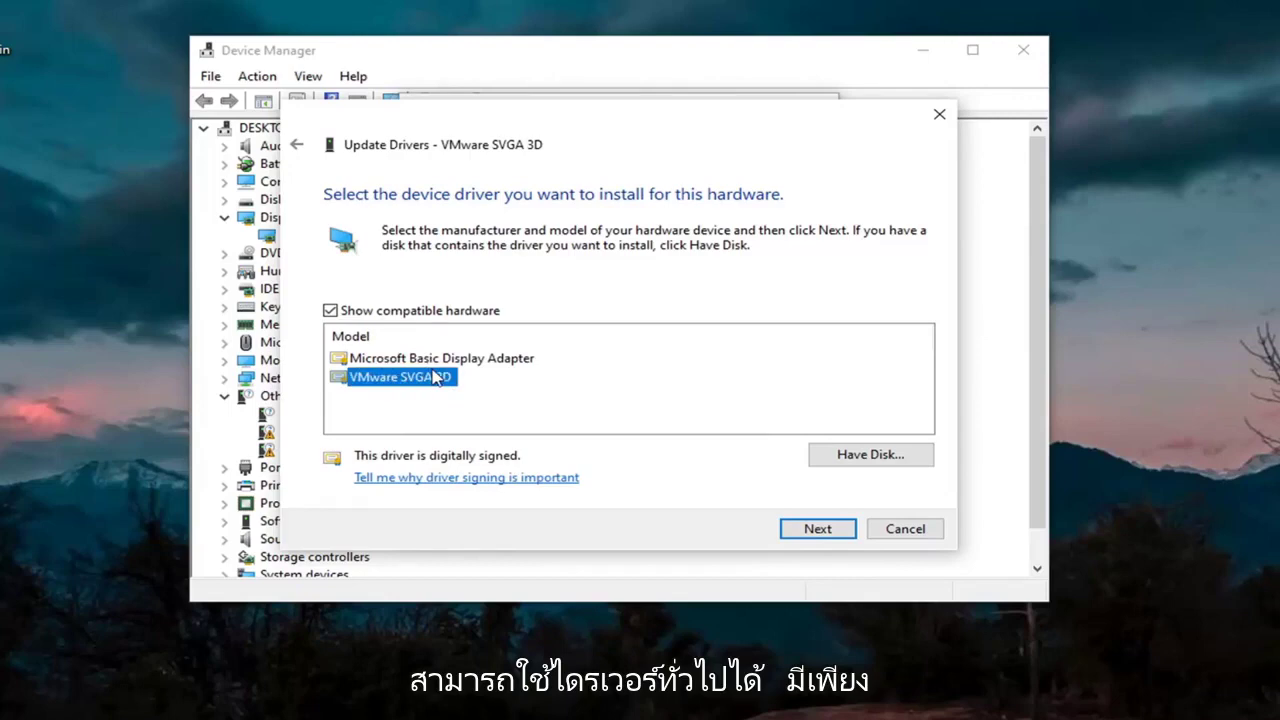
click(812, 531)
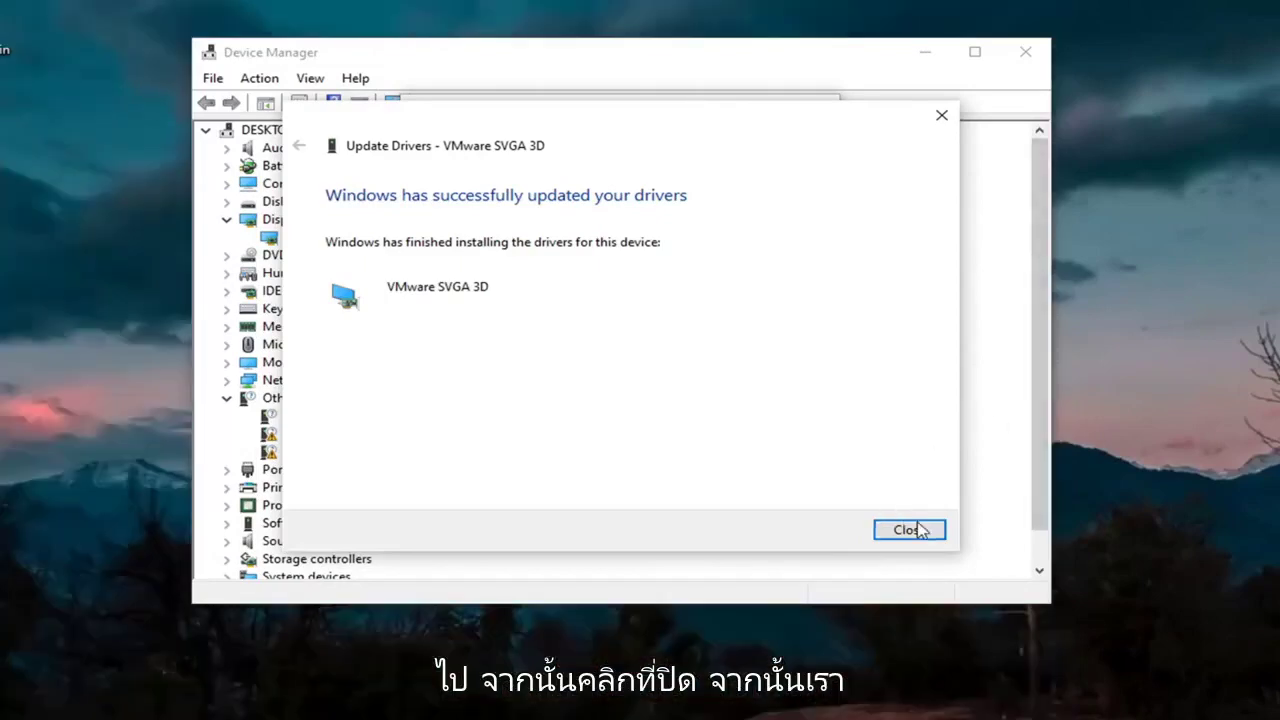
click(918, 533)
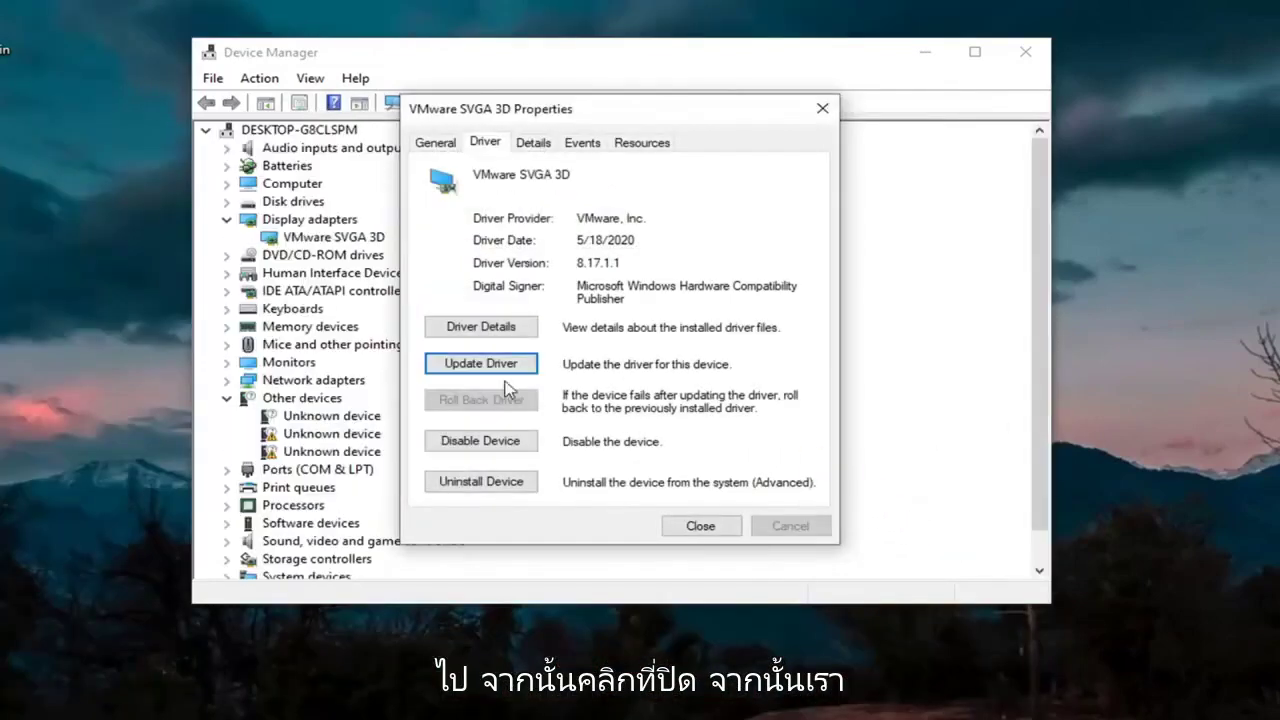
Close the display adapter properties, expand USB controllers and inspect the Enhanced and Universal host controllers.
click(701, 526)
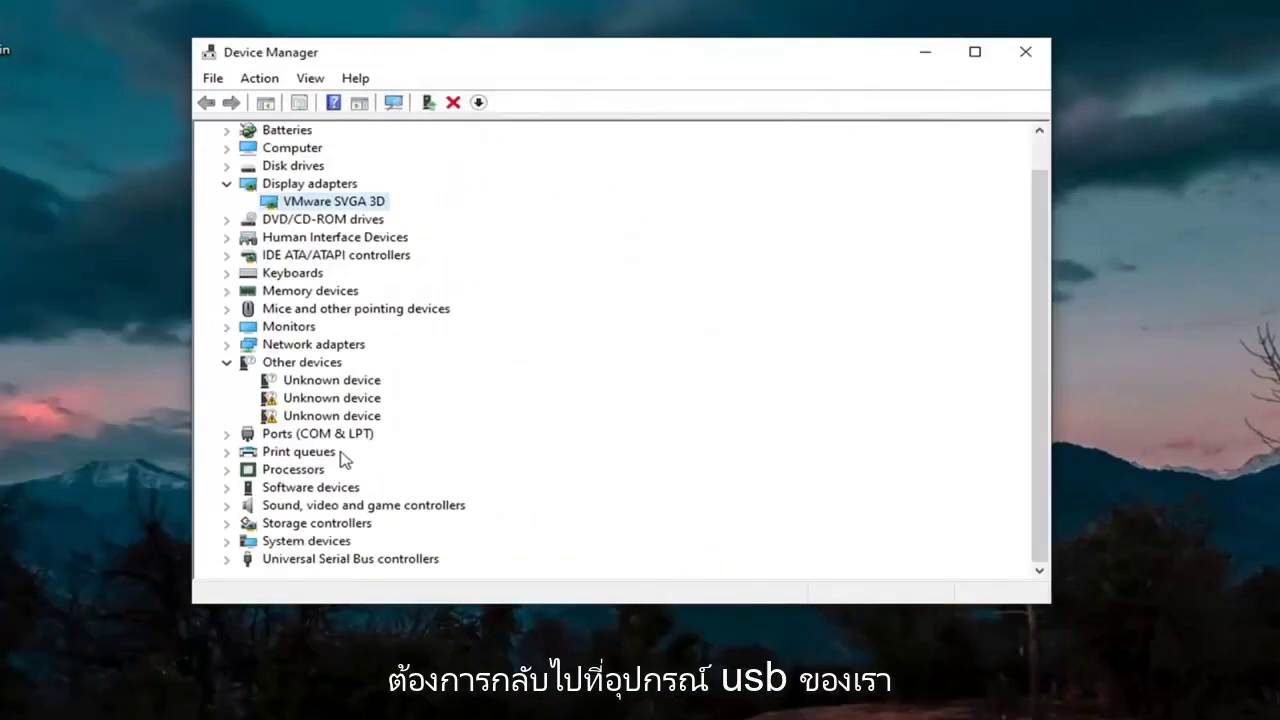
click(229, 561)
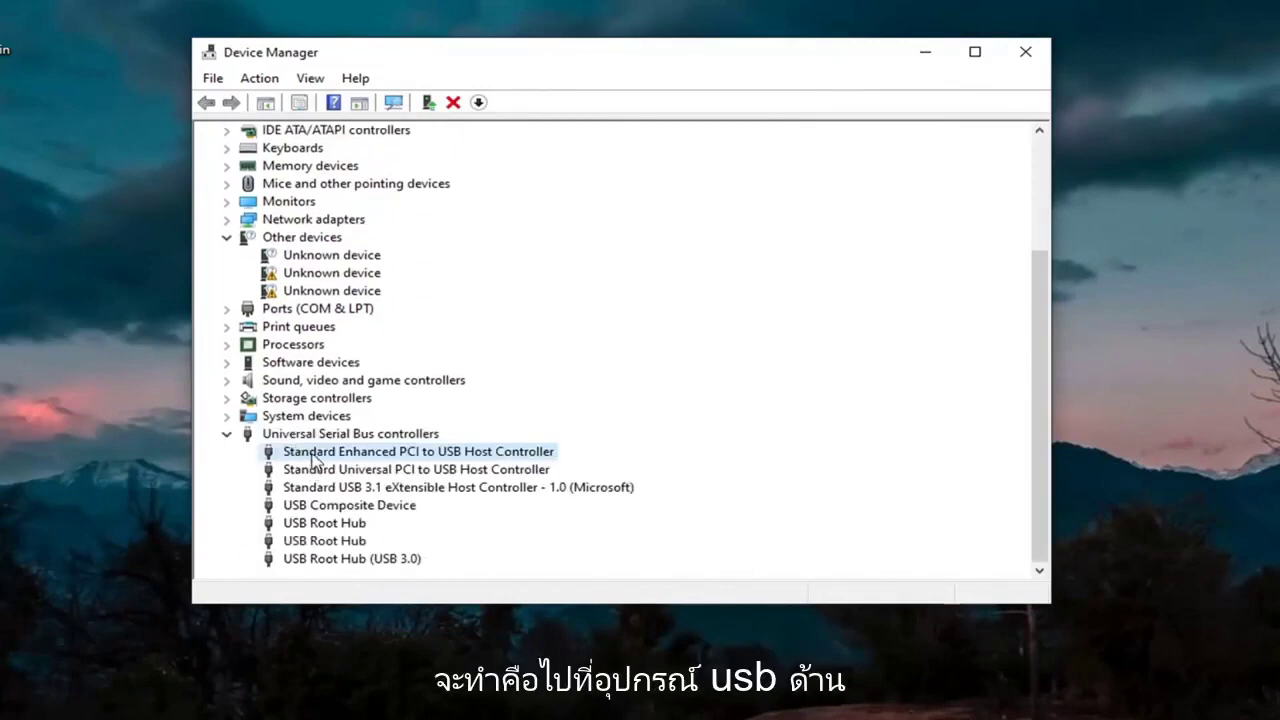
double_click(320, 453)
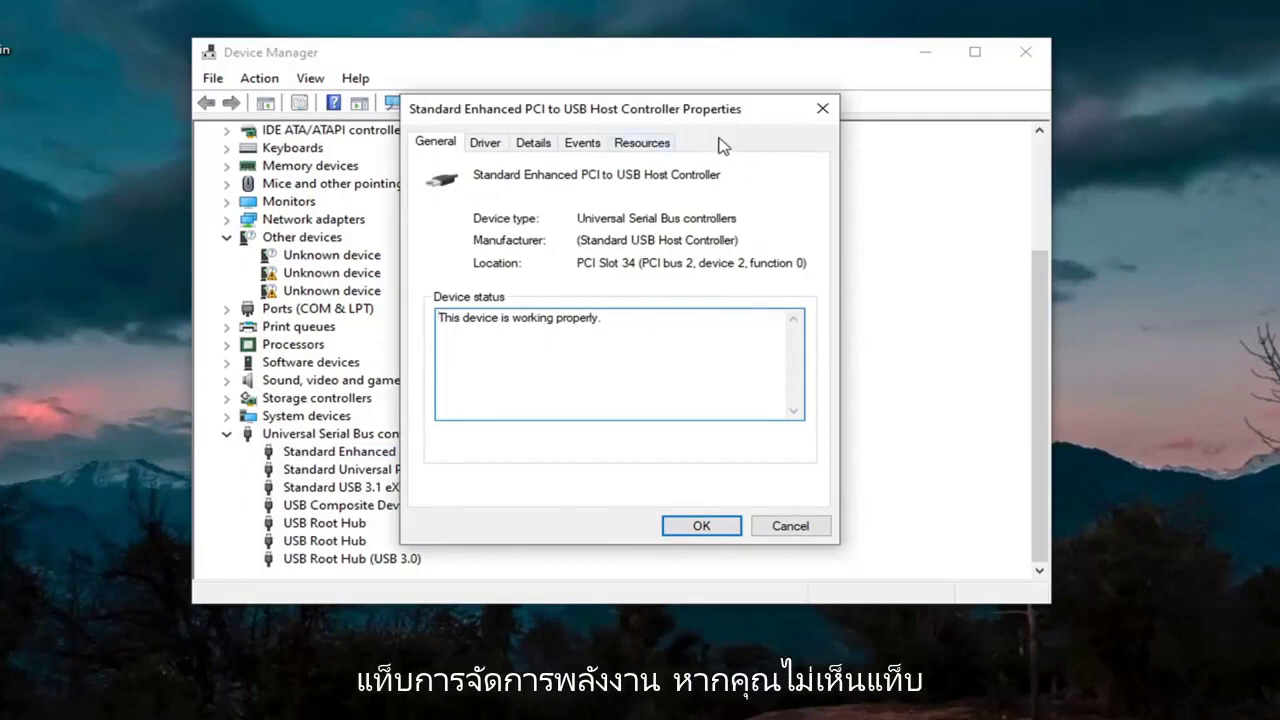
click(822, 108)
double_click(336, 470)
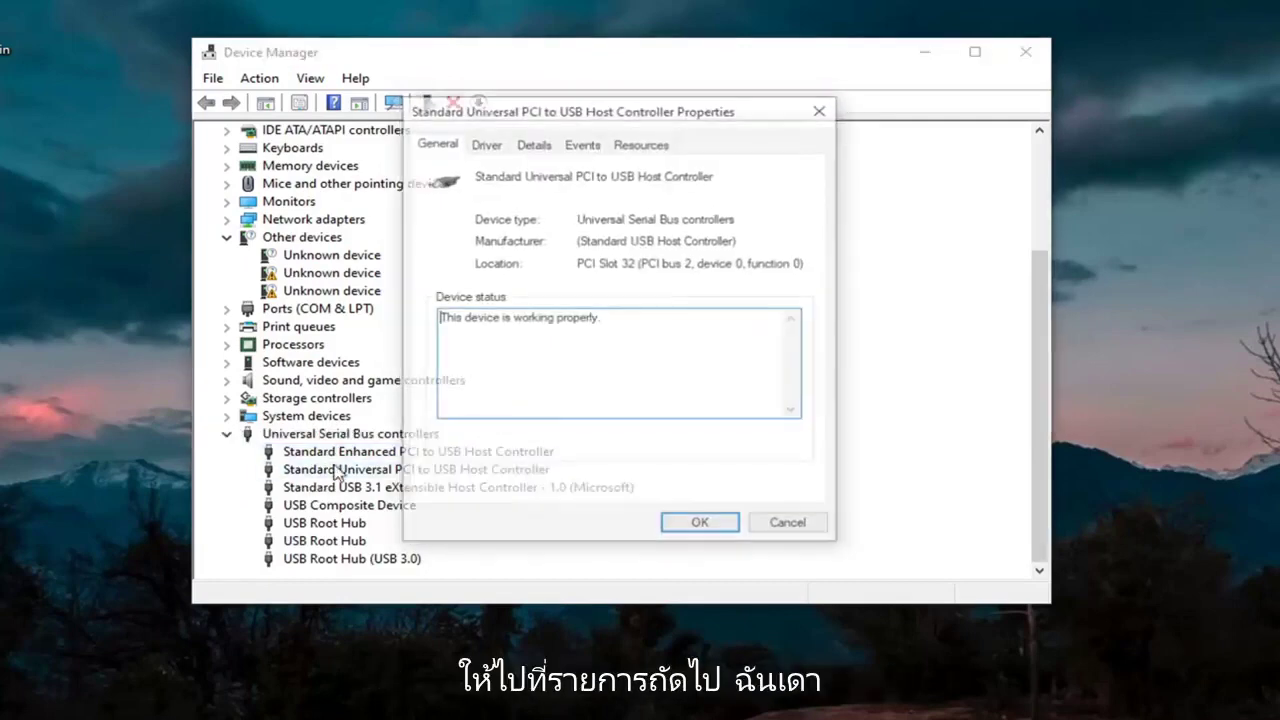
click(819, 111)
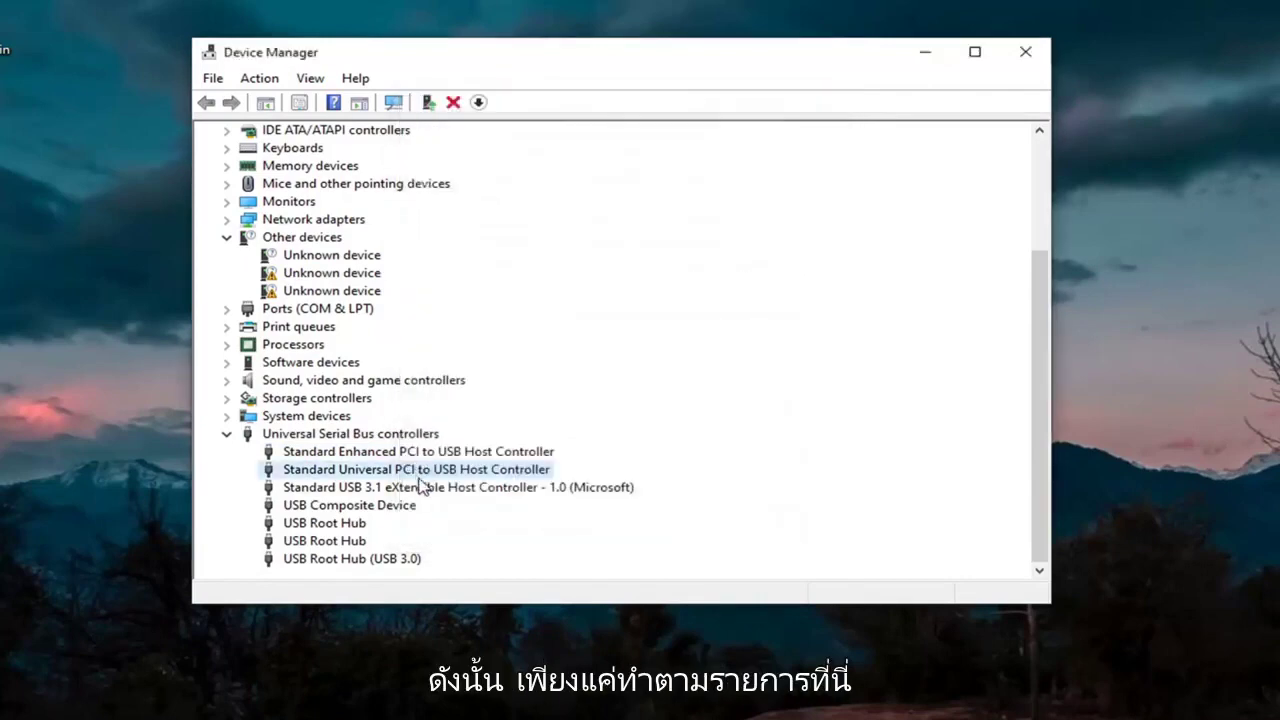
double_click(419, 477)
click(824, 108)
Stop Windows from powering off the Standard USB 3.1 eXtensible Host Controller to save power.
double_click(511, 489)
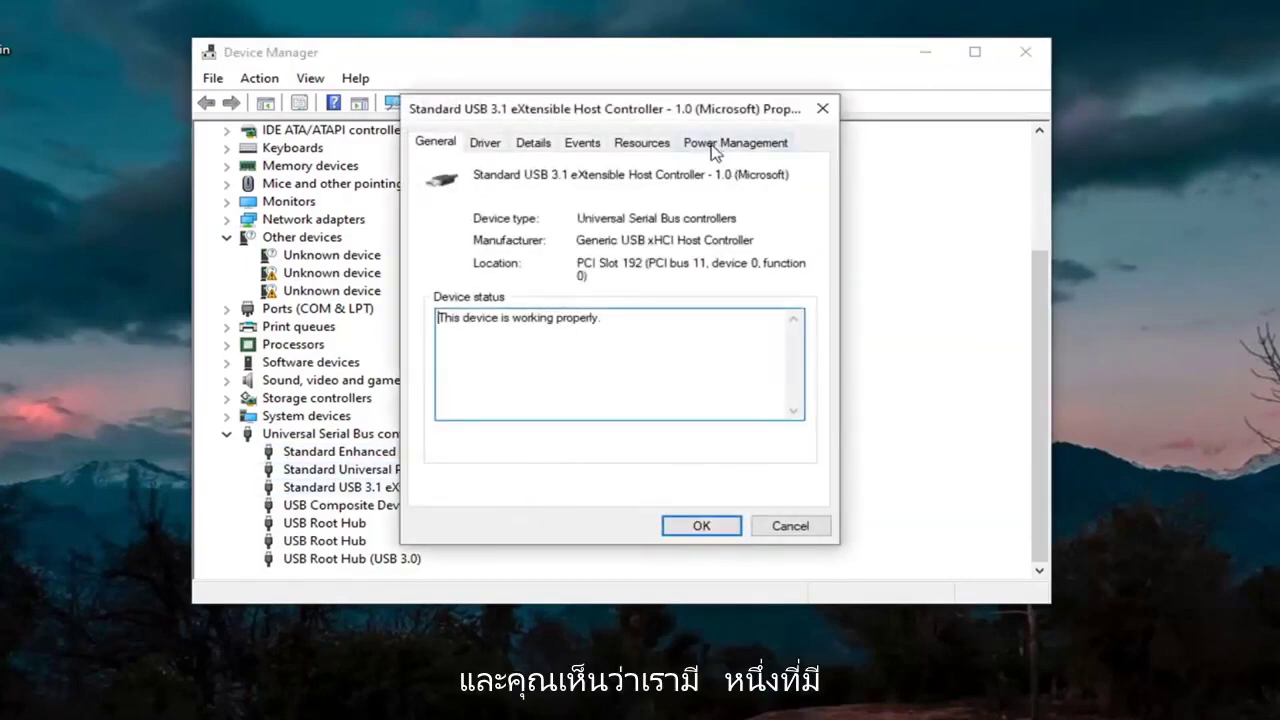
click(714, 148)
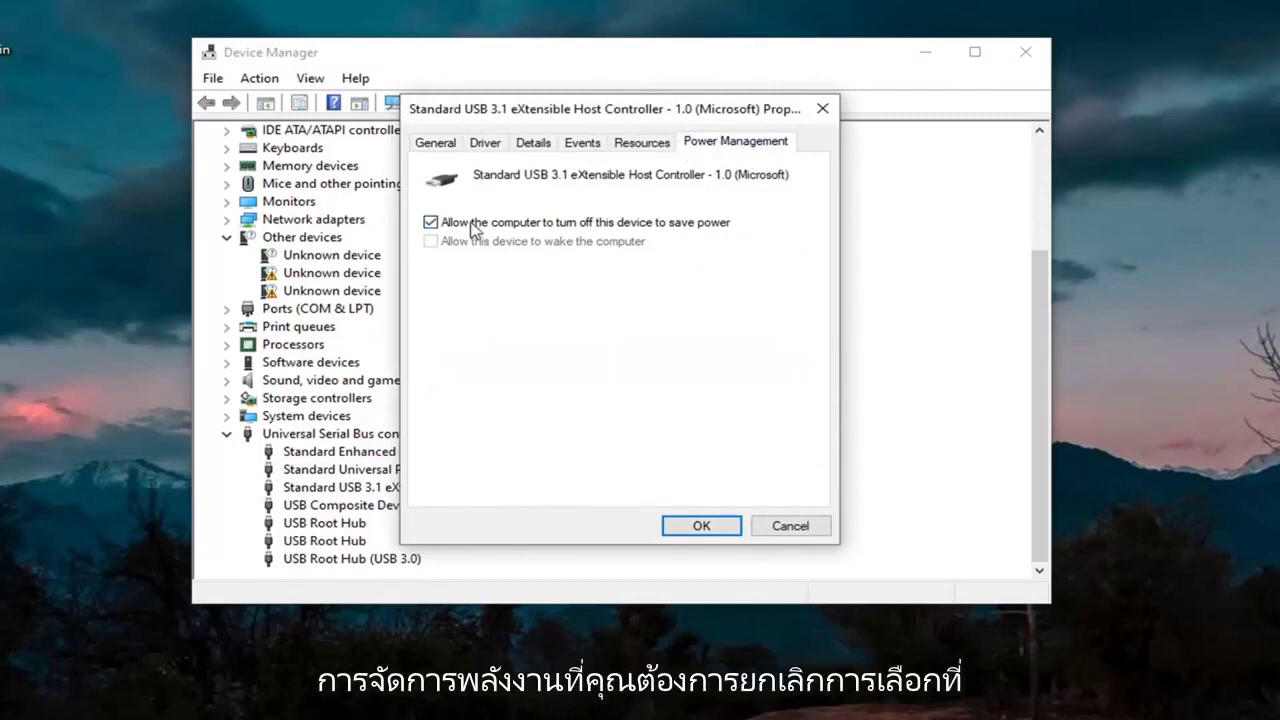
click(440, 224)
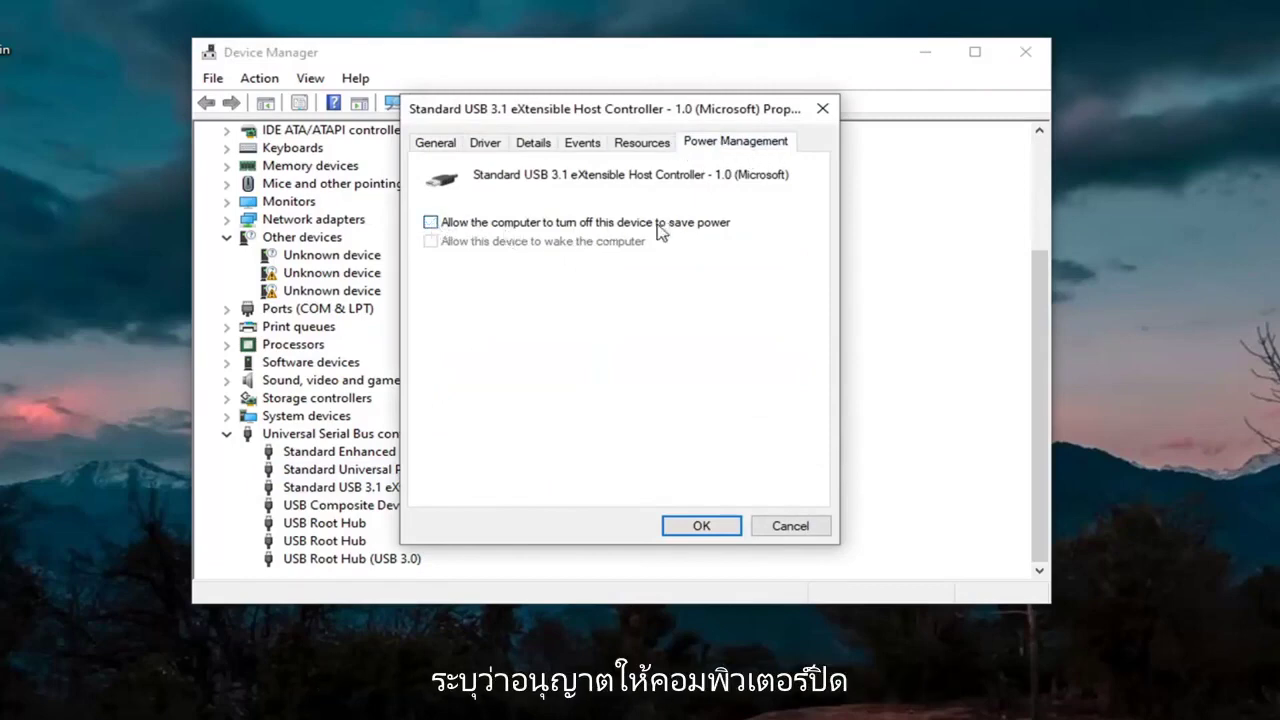
click(712, 530)
Disable 'Allow the computer to turn off this device' on both USB Root Hubs.
double_click(400, 514)
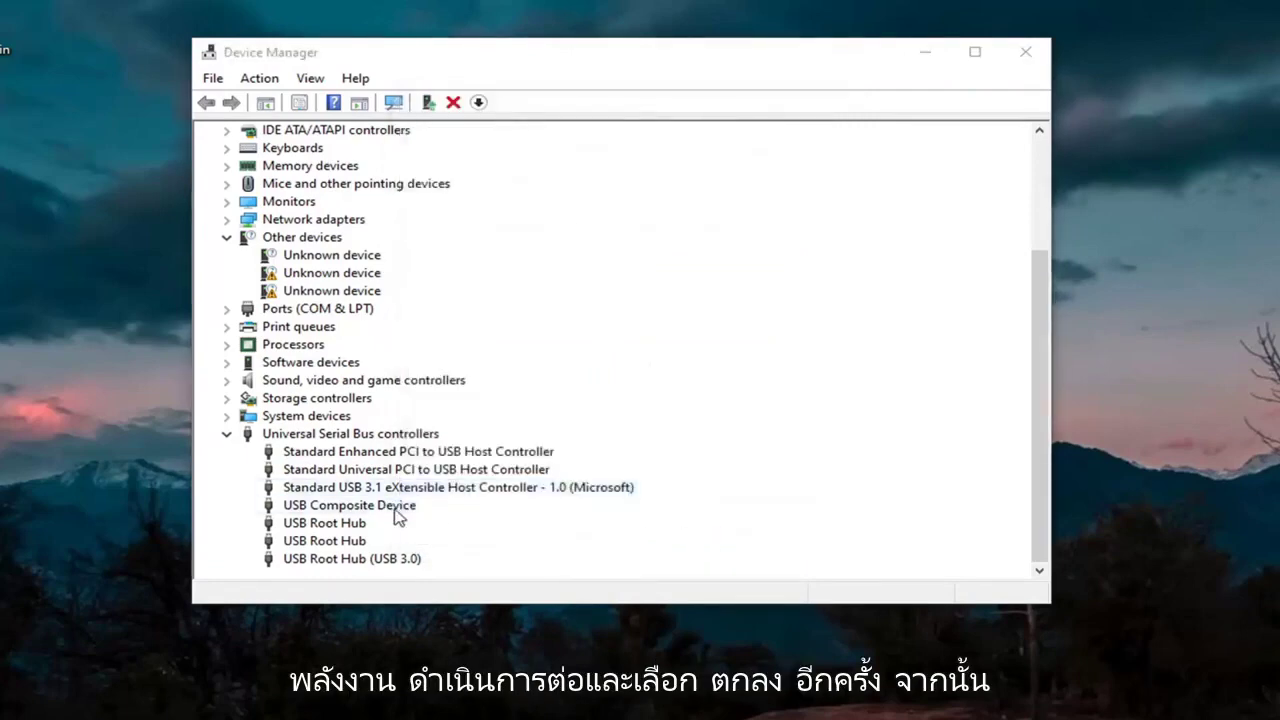
click(826, 113)
double_click(335, 523)
click(785, 143)
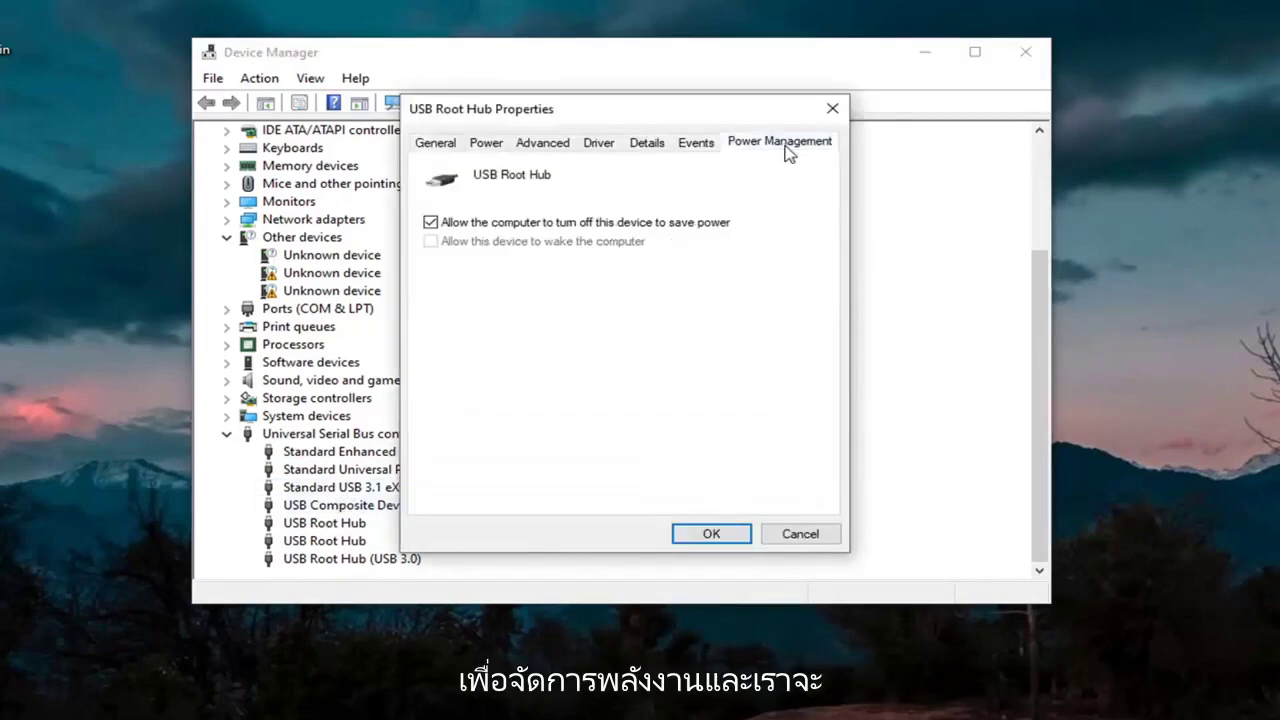
click(497, 224)
click(711, 534)
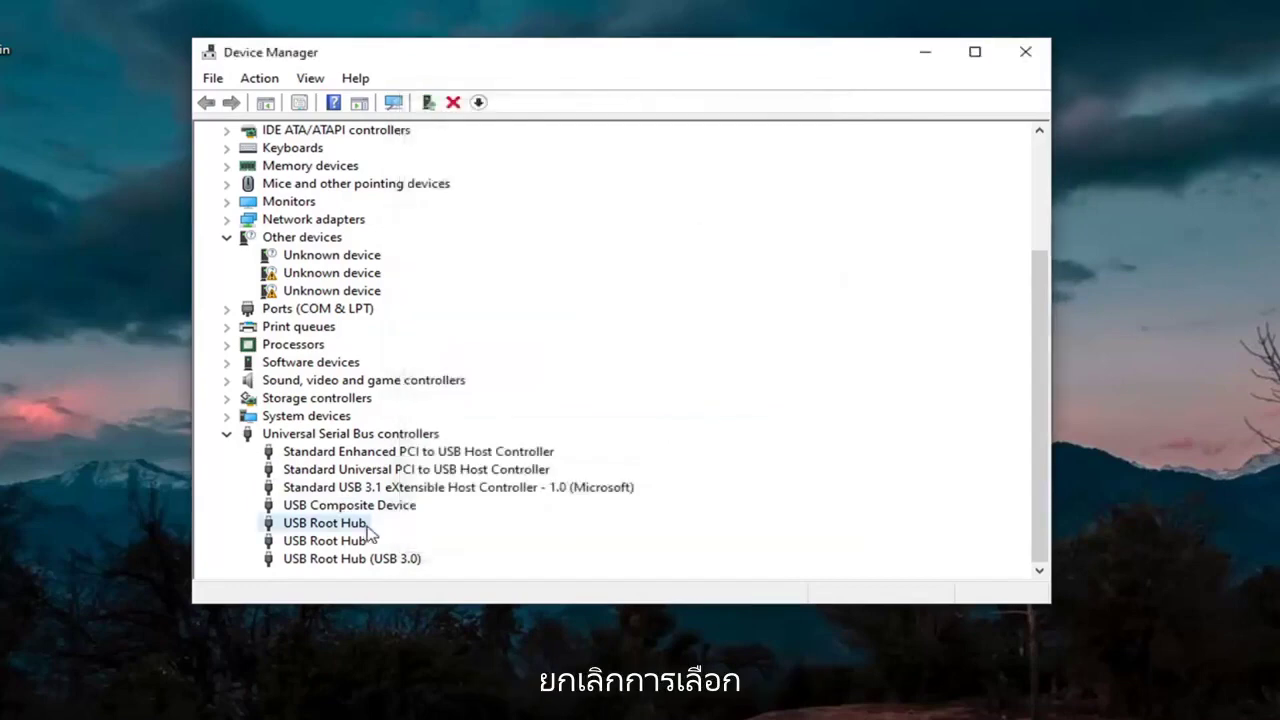
double_click(366, 540)
click(740, 145)
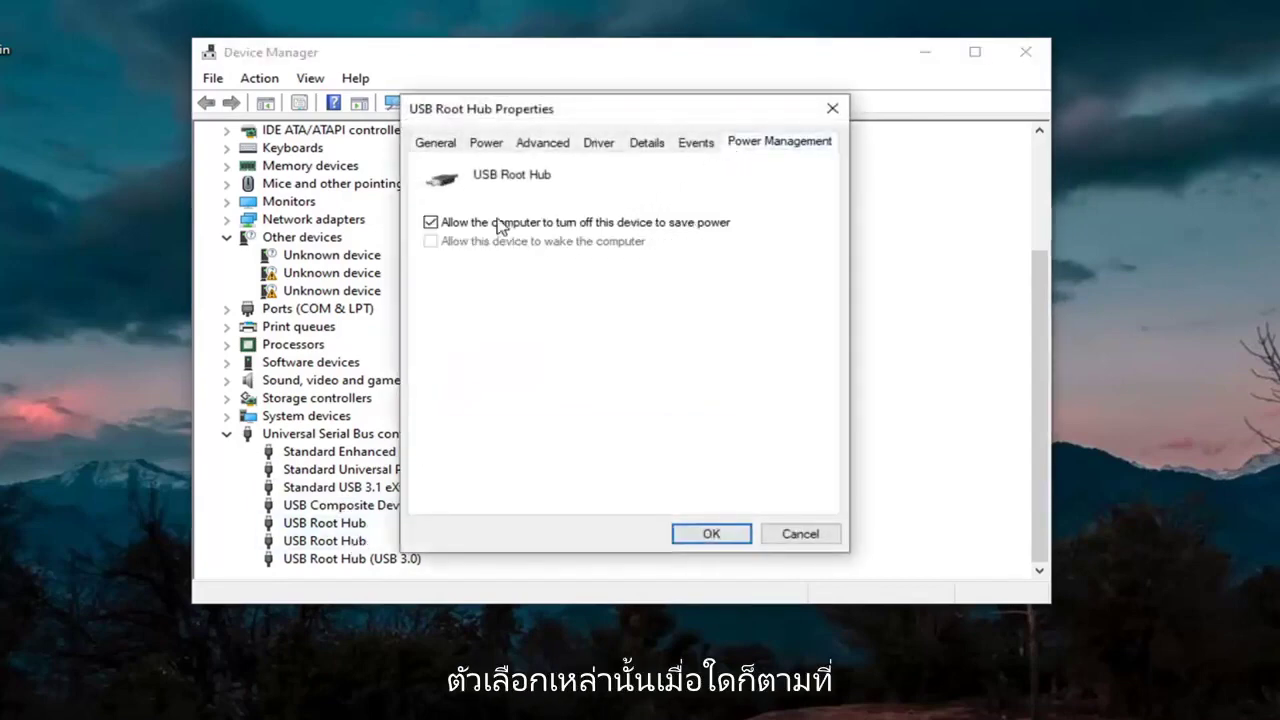
click(497, 224)
click(716, 528)
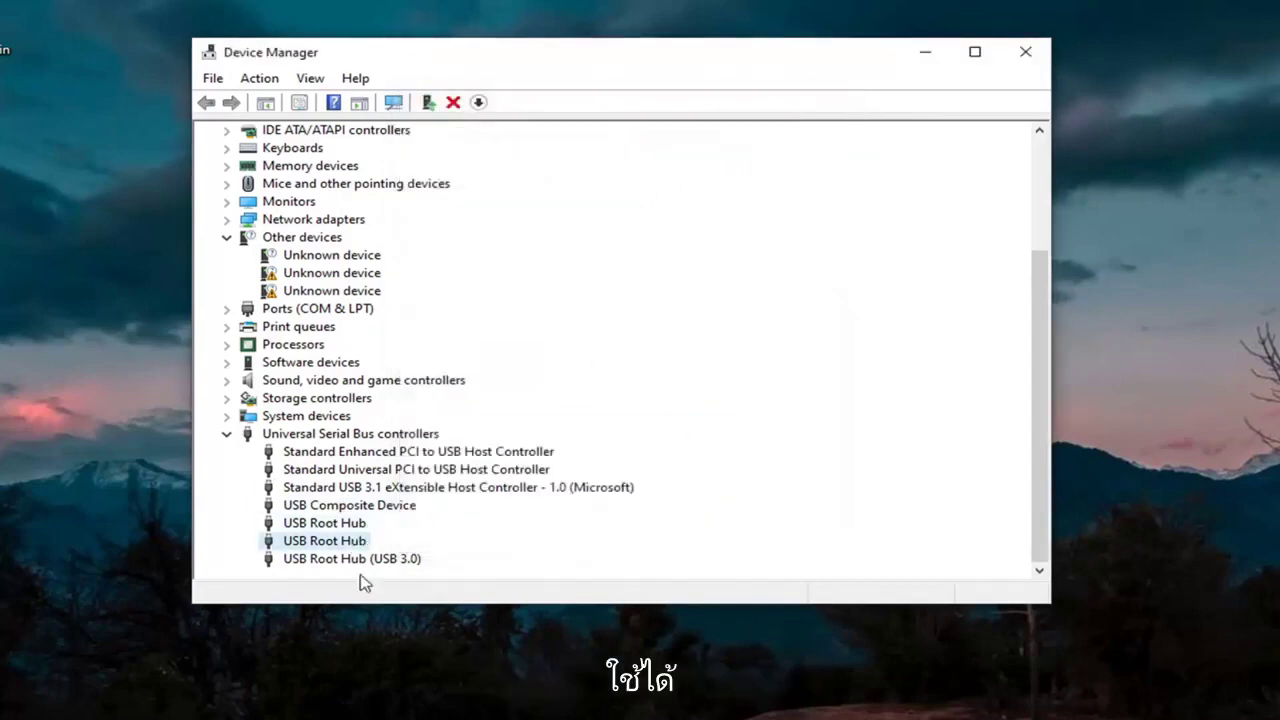
Disable 'Allow the computer to turn off this device' on the USB Root Hub (USB 3.0).
click(373, 560)
double_click(370, 562)
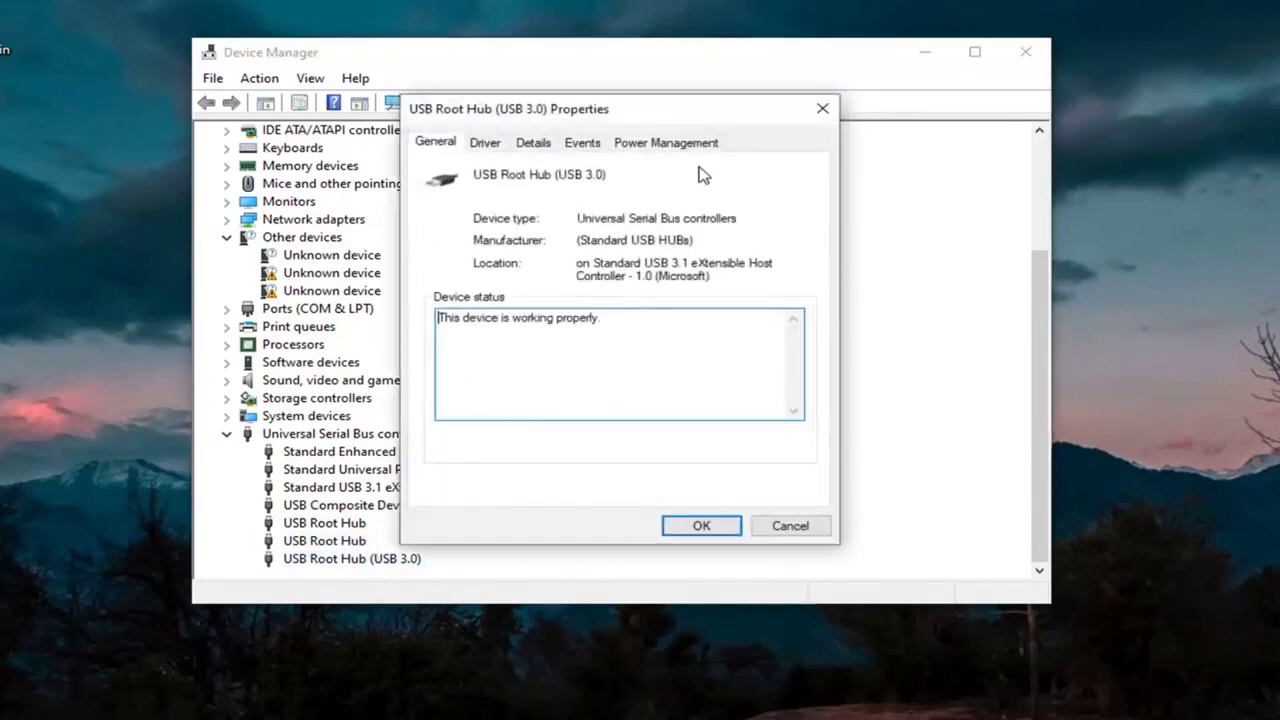
click(662, 141)
click(487, 224)
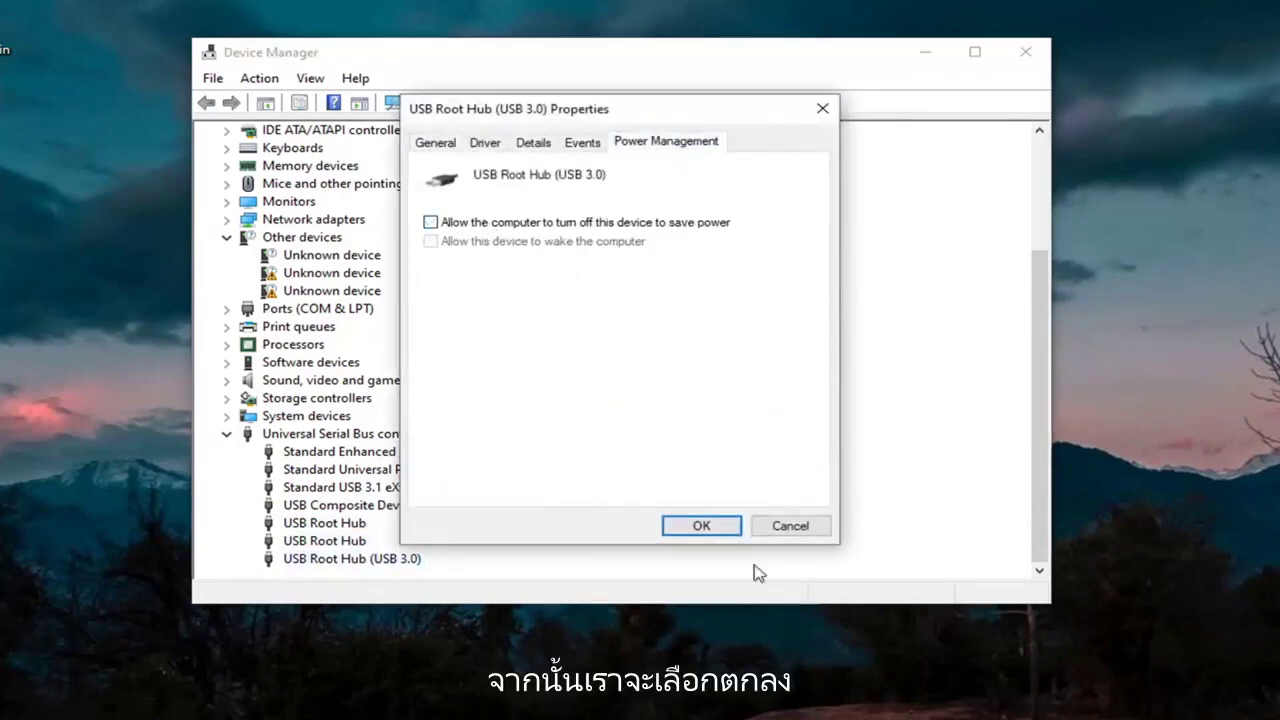
click(703, 525)
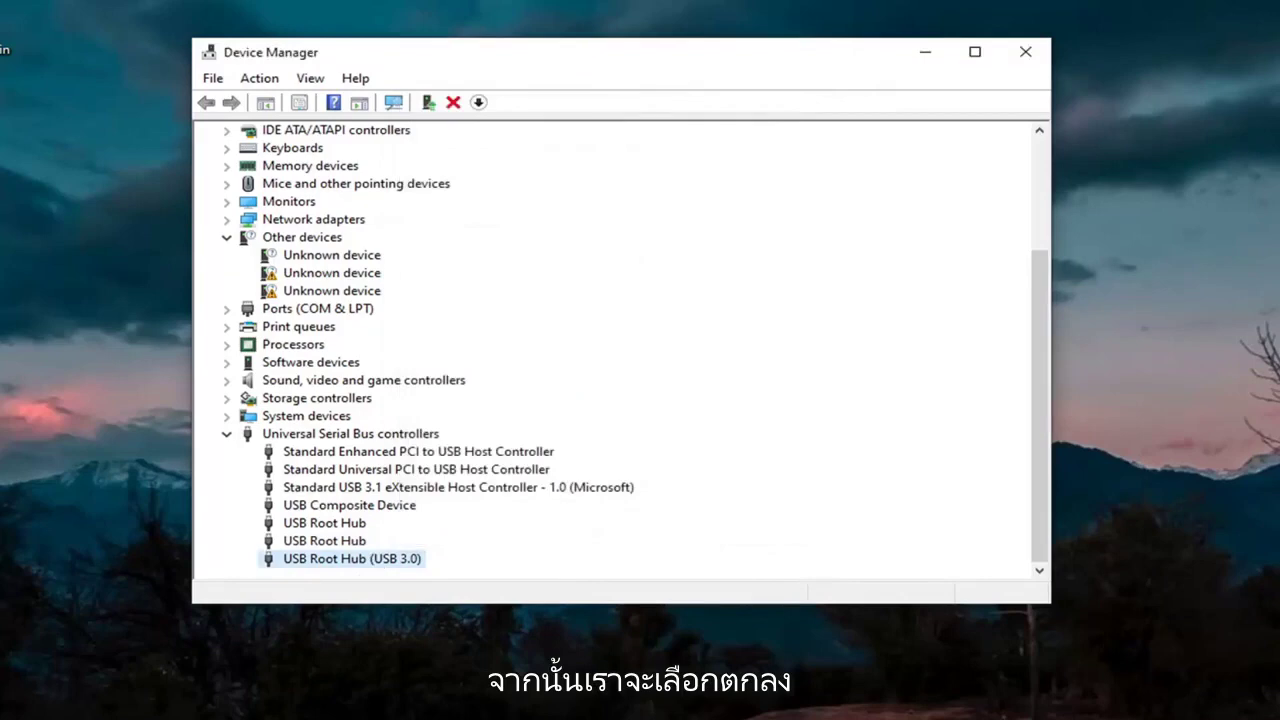